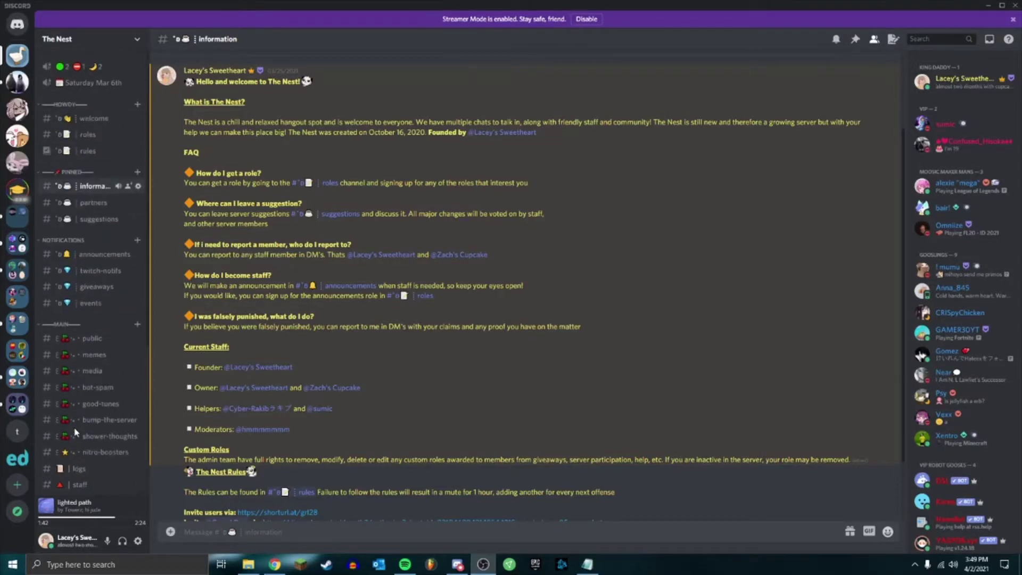
Step: Open The Nest server's public channel and enlarge the current song's album art
{"action": "left_click", "coordinate": [92, 338]}
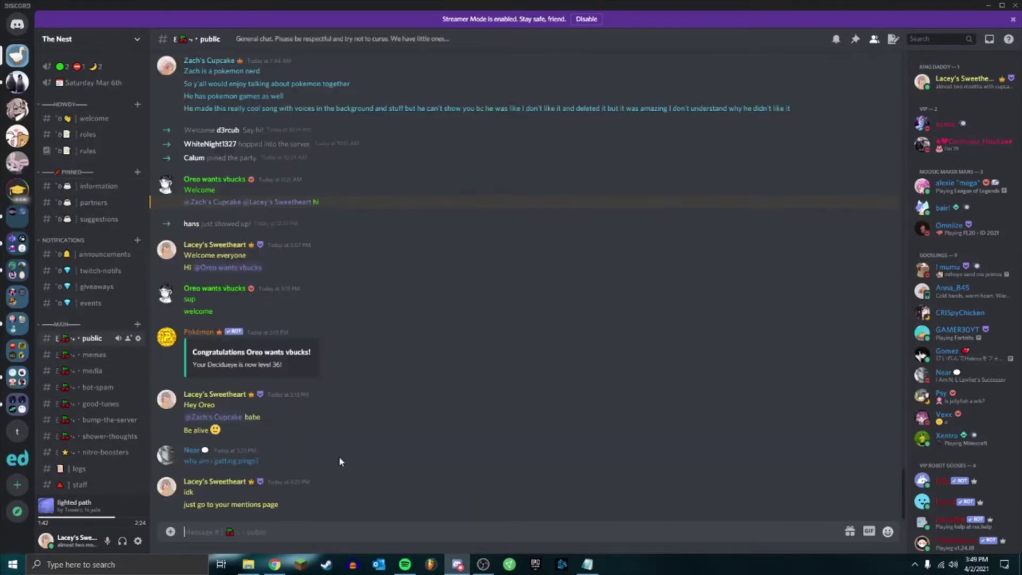
{"action": "left_click", "coordinate": [49, 508]}
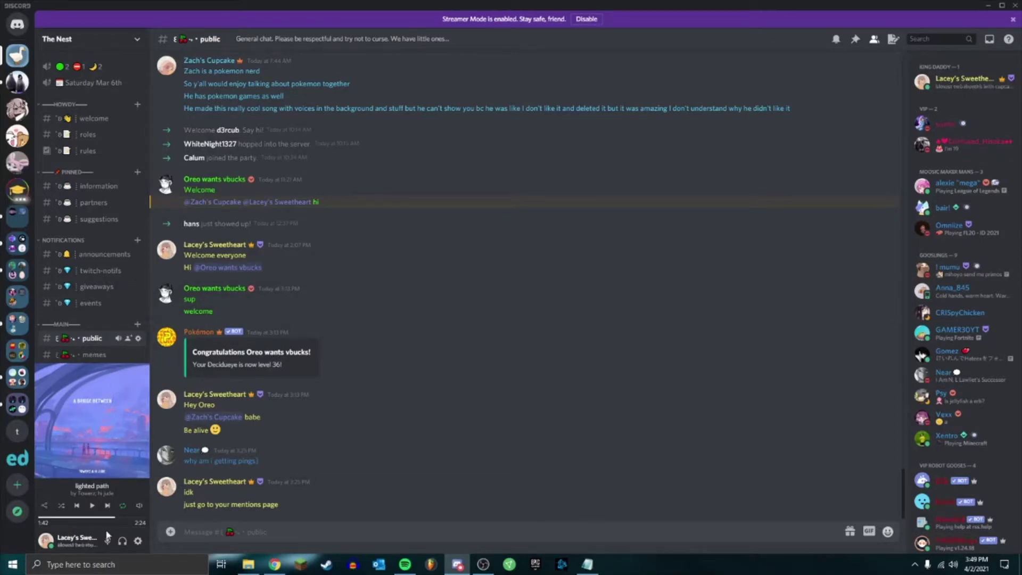
Step: Enable the Nocturnal v2.6.1 theme in the BandagedBD themes and return to the chat
{"action": "left_click", "coordinate": [133, 545]}
{"action": "scroll", "coordinate": [304, 391], "scroll_direction": "down", "scroll_amount": 5}
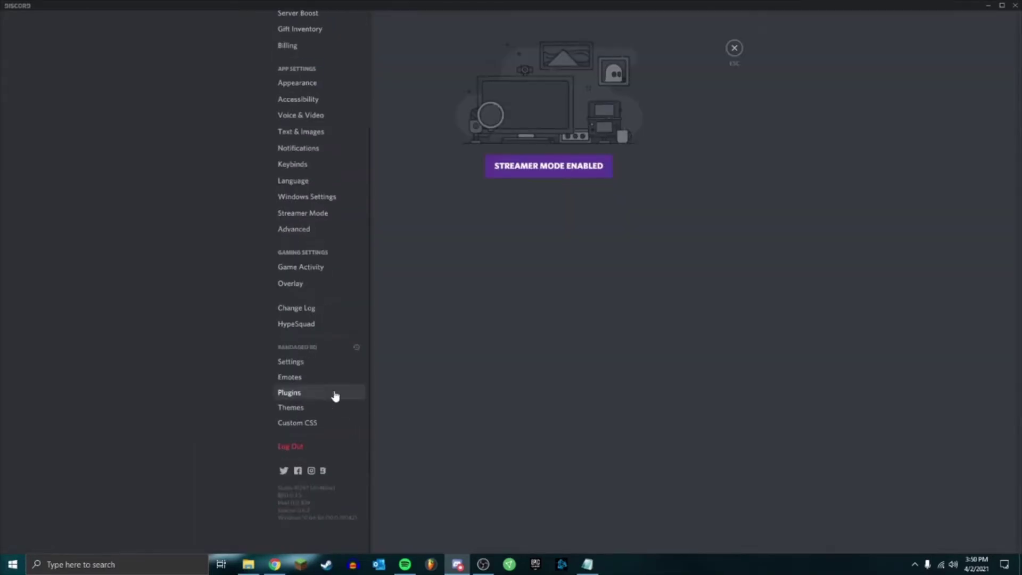
{"action": "left_click", "coordinate": [297, 408]}
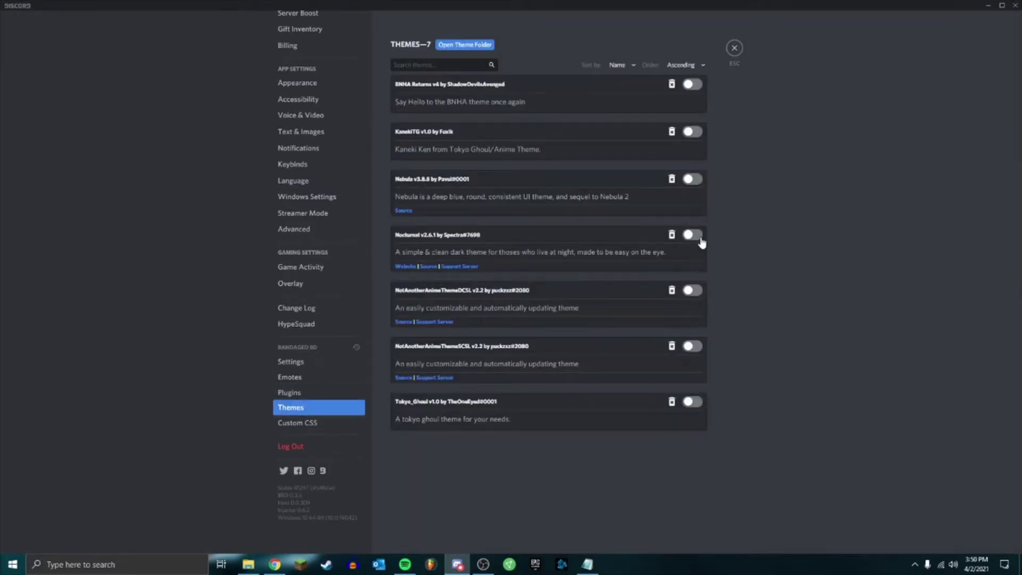
{"action": "left_click", "coordinate": [700, 238]}
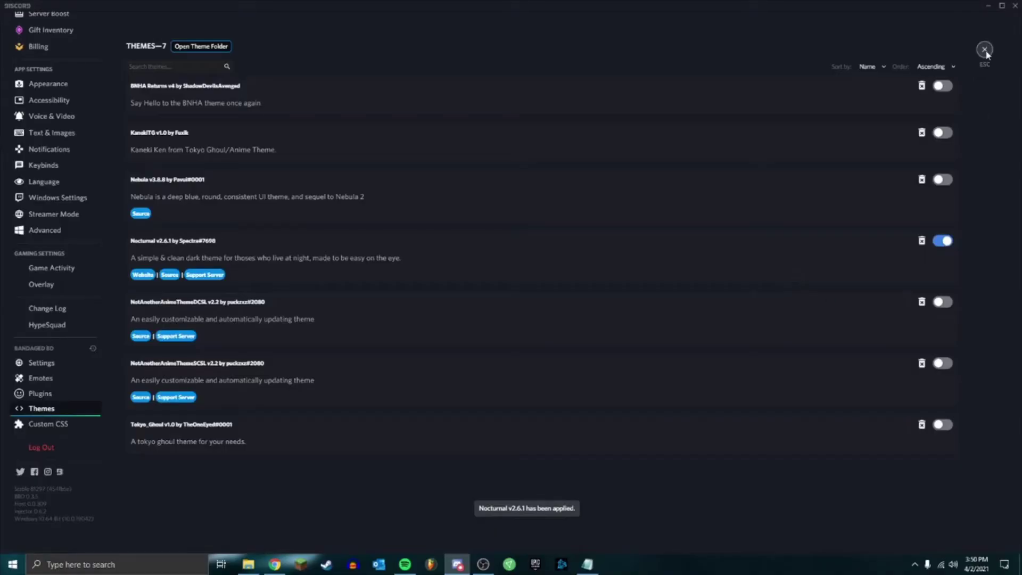
{"action": "left_click", "coordinate": [985, 49]}
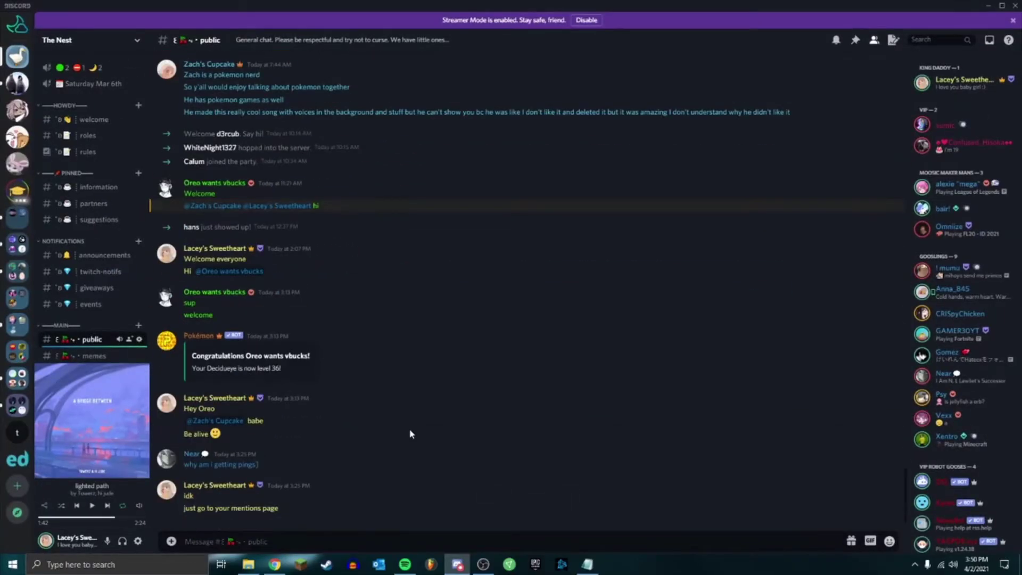
Step: Disable the Nocturnal v2.6.1 theme in the BandagedBD themes and close the settings
{"action": "left_click", "coordinate": [138, 540]}
{"action": "scroll", "coordinate": [52, 424], "scroll_direction": "down", "scroll_amount": 3}
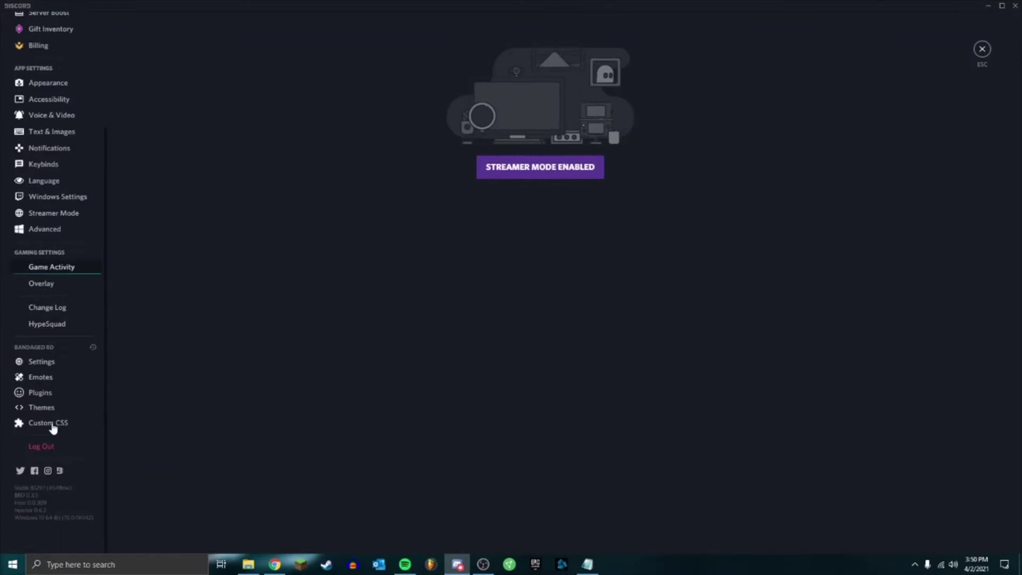
{"action": "left_click", "coordinate": [42, 407]}
{"action": "left_click", "coordinate": [942, 241]}
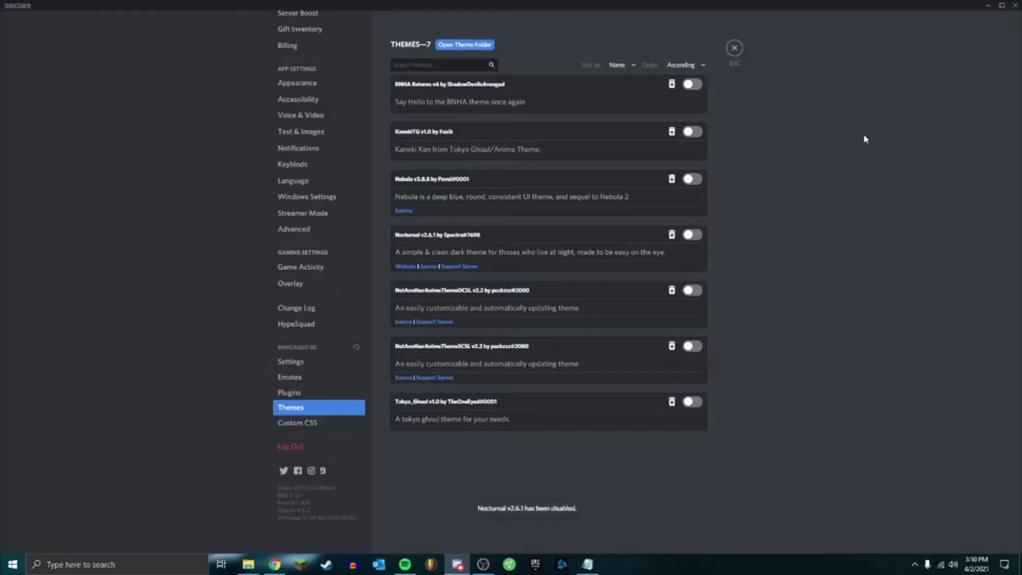
{"action": "left_click", "coordinate": [735, 49]}
Step: Switch to Chrome and search Google for bandagedbd
{"action": "left_click", "coordinate": [275, 564]}
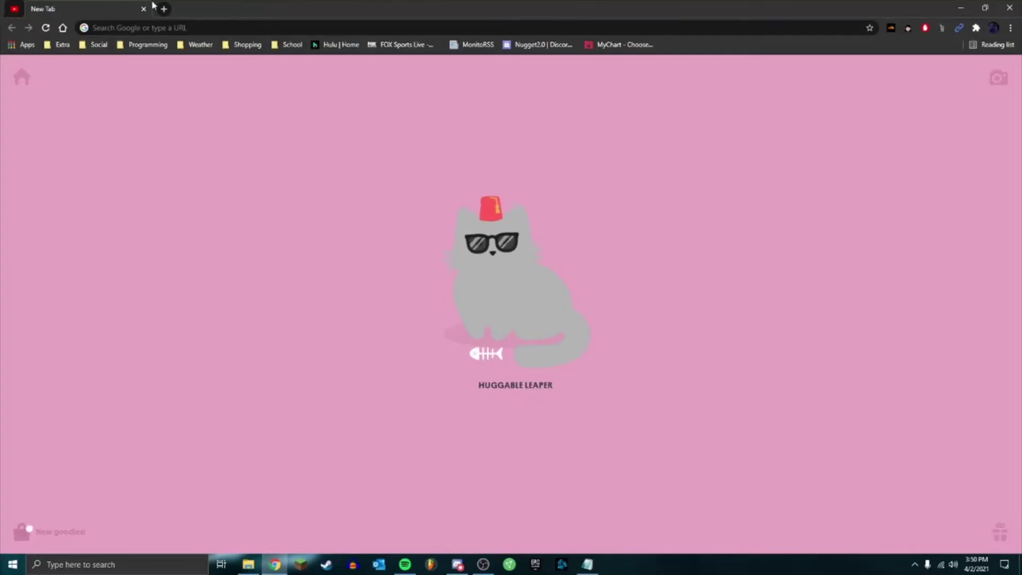
{"action": "left_click", "coordinate": [157, 27]}
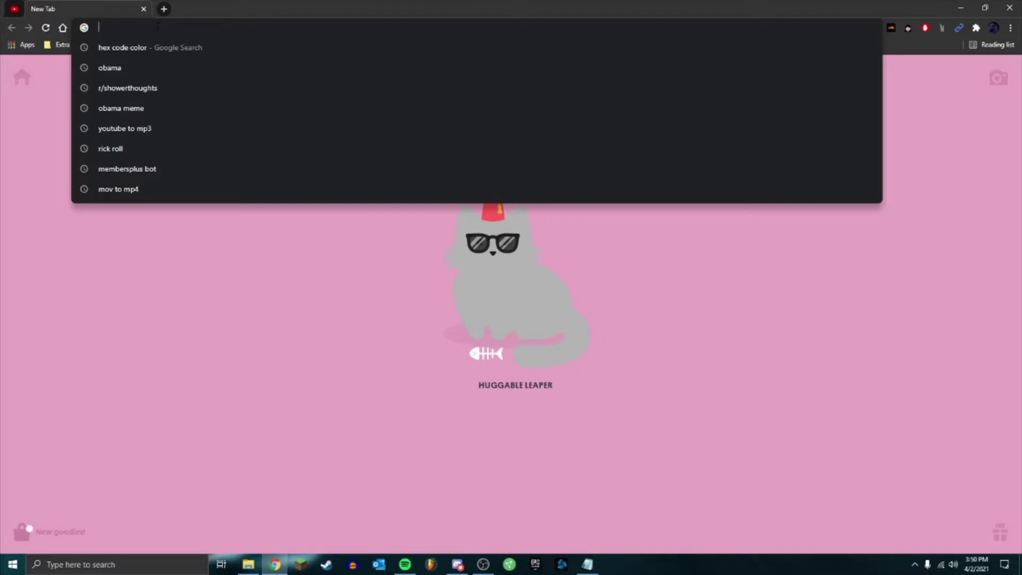
{"action": "type", "text": "banda"}
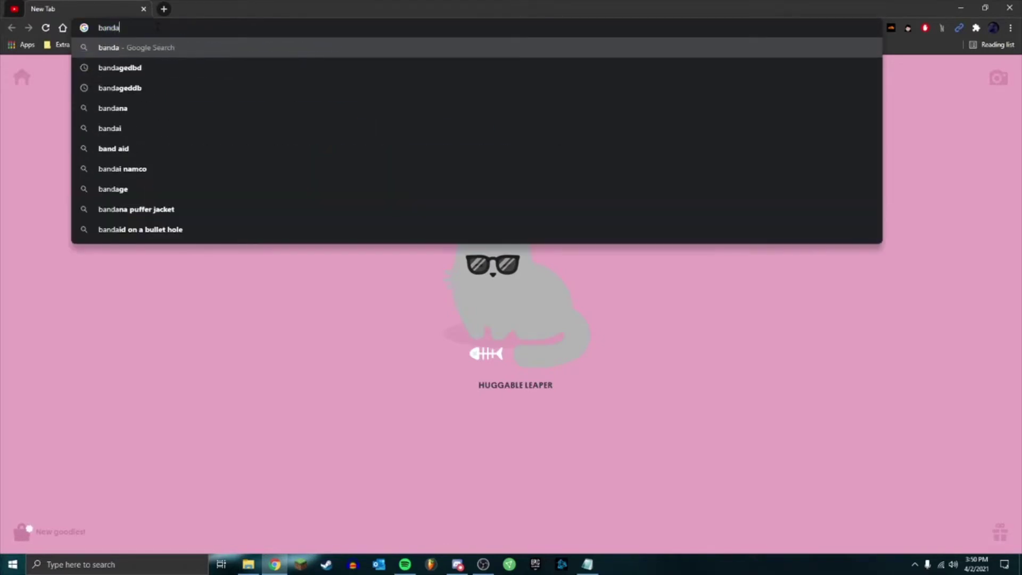
{"action": "key", "text": "Down"}
{"action": "key", "text": "Return"}
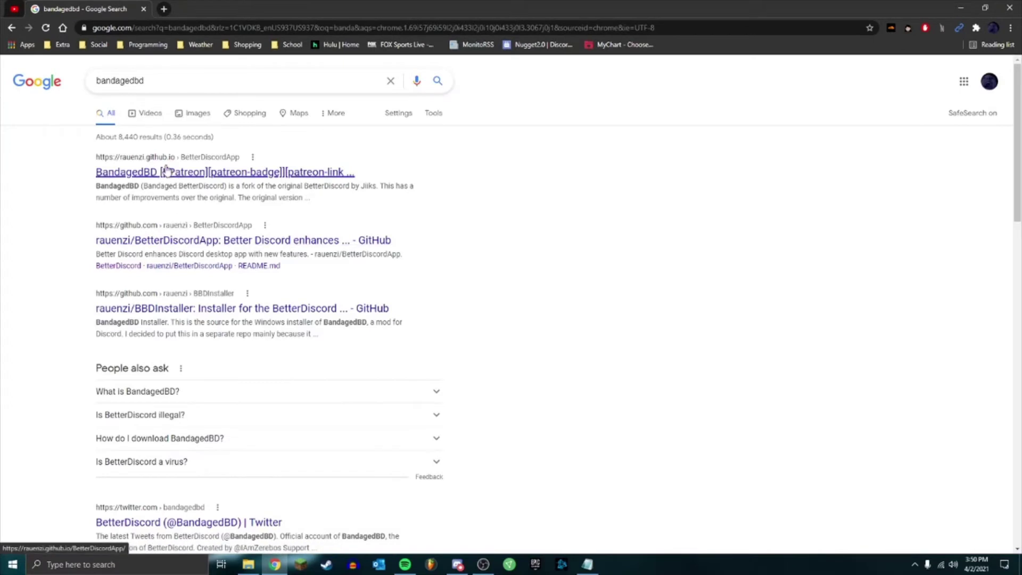
Step: Open betterdiscord.net in a new browser tab
{"action": "left_click", "coordinate": [164, 8]}
{"action": "type", "text": "better"}
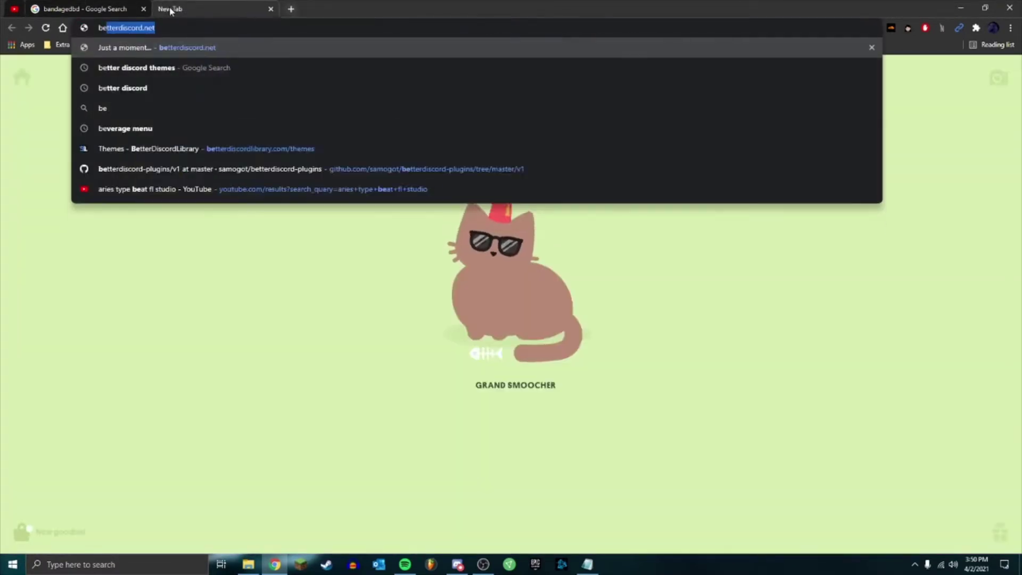
{"action": "type", "text": "dis"}
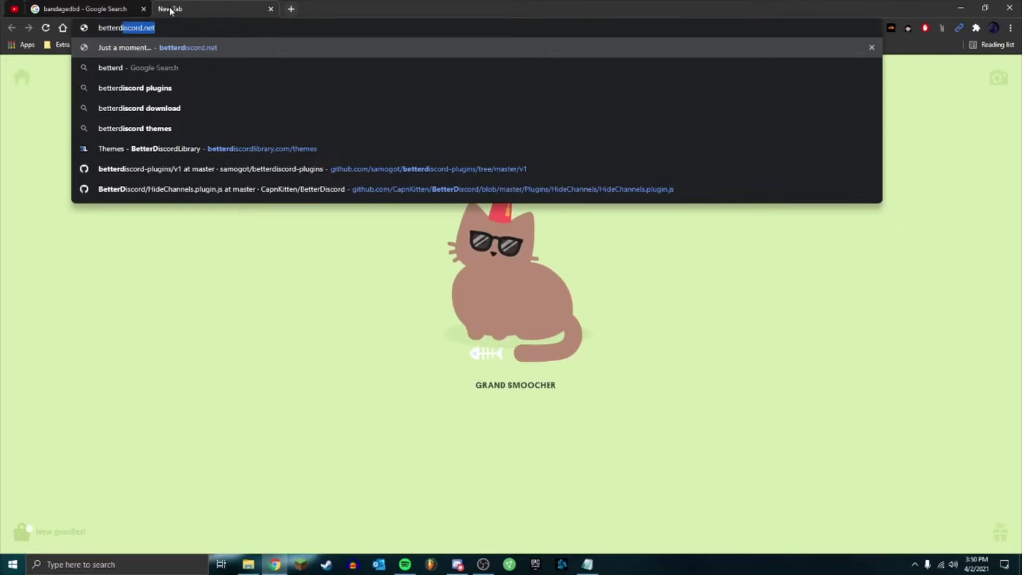
{"action": "key", "text": "Return"}
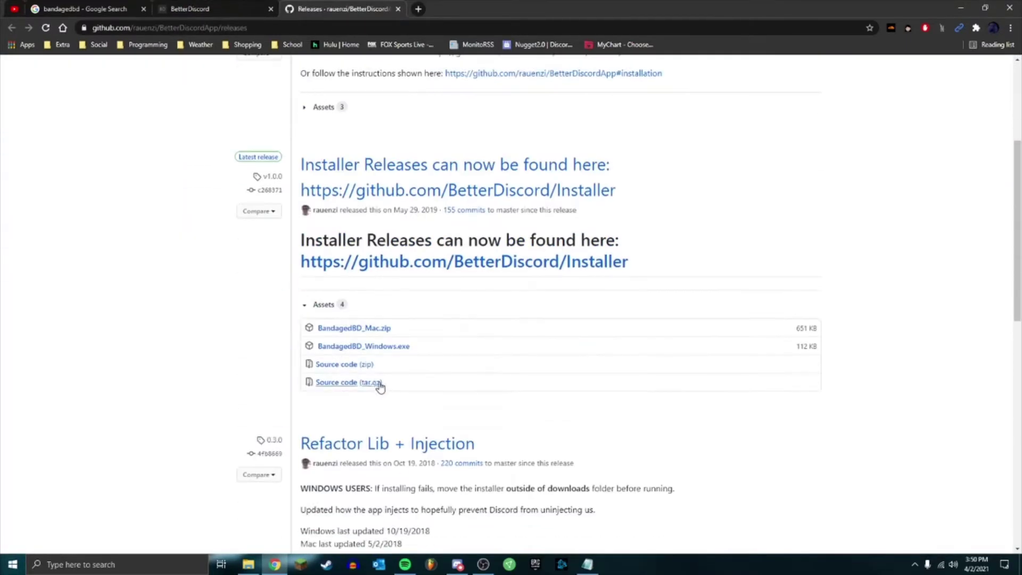
Step: Download and run BandagedBD_Windows.exe from the latest release, accepting the installer update and saving it as BandagedBD.exe
{"action": "left_click", "coordinate": [379, 347]}
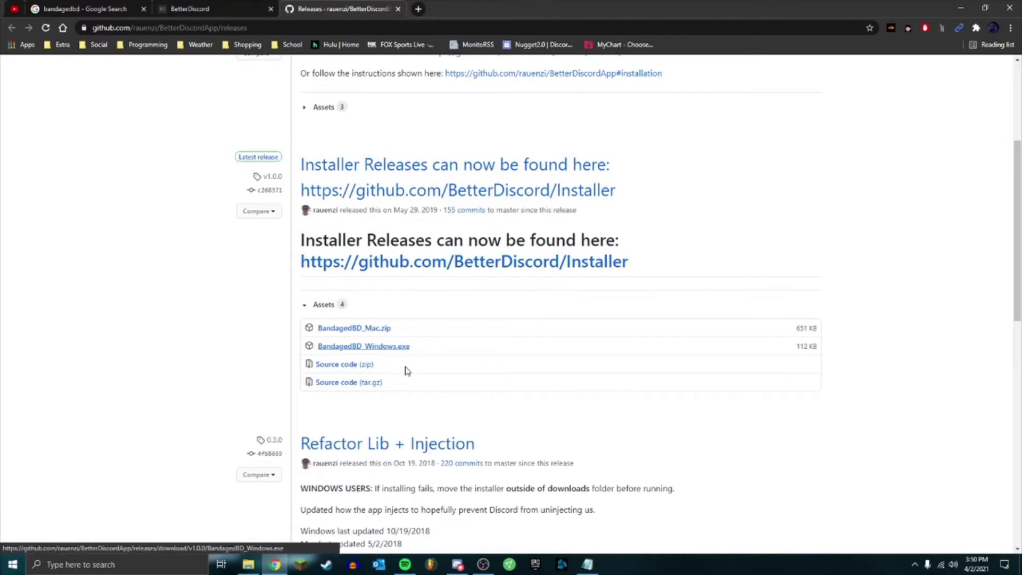
{"action": "left_click", "coordinate": [337, 237]}
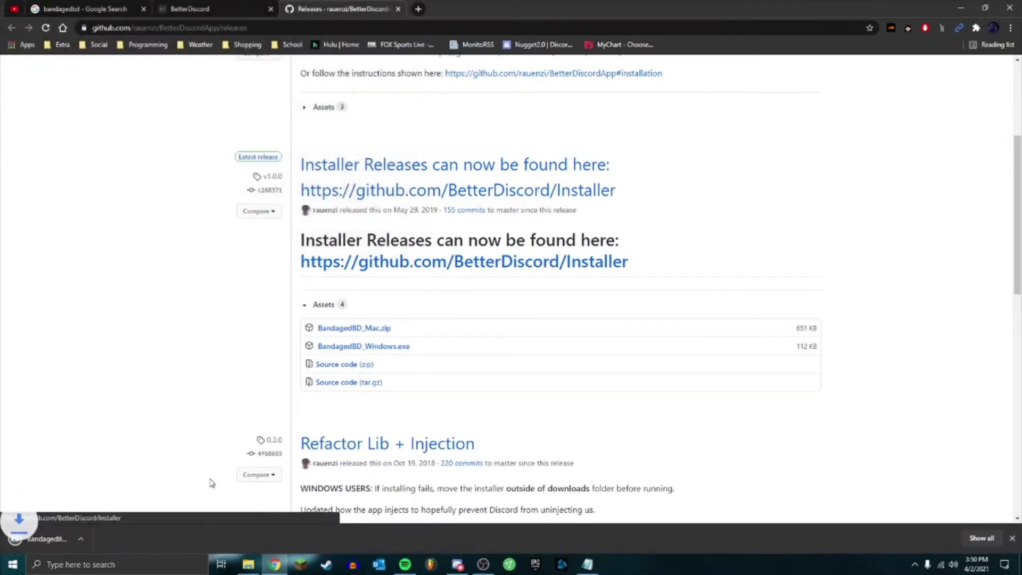
{"action": "left_click", "coordinate": [72, 538]}
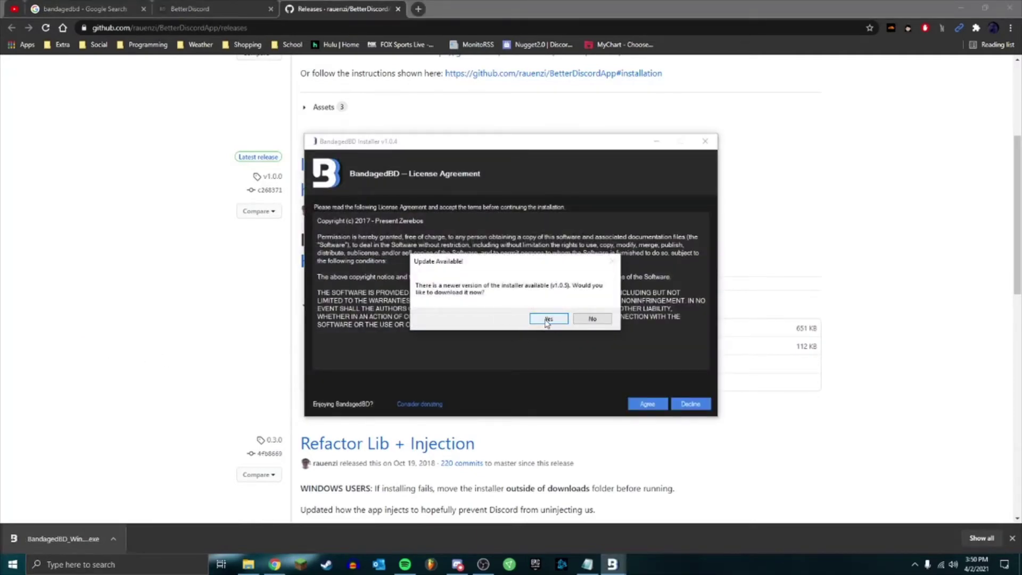
{"action": "left_click", "coordinate": [547, 319]}
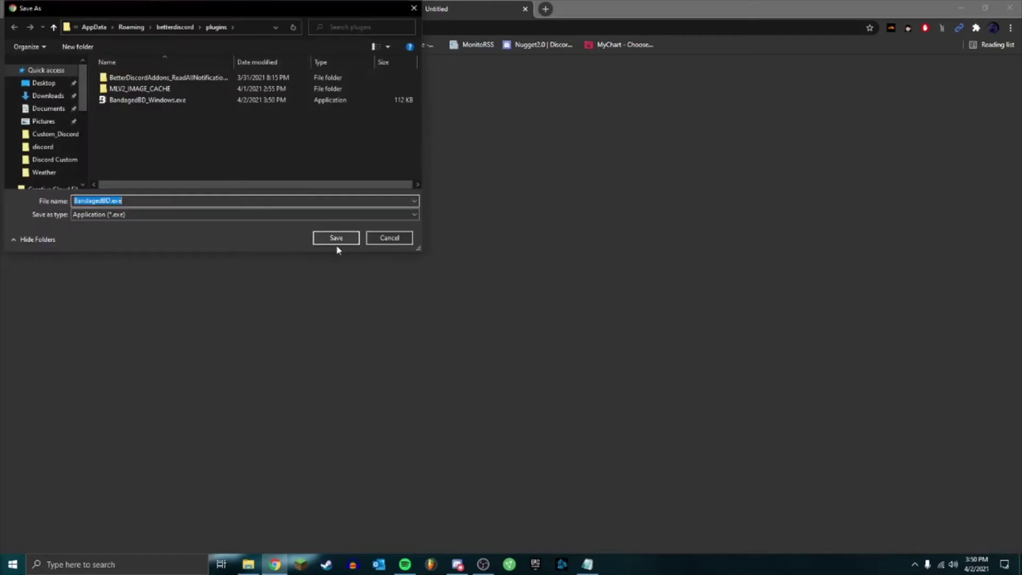
{"action": "left_click", "coordinate": [336, 243]}
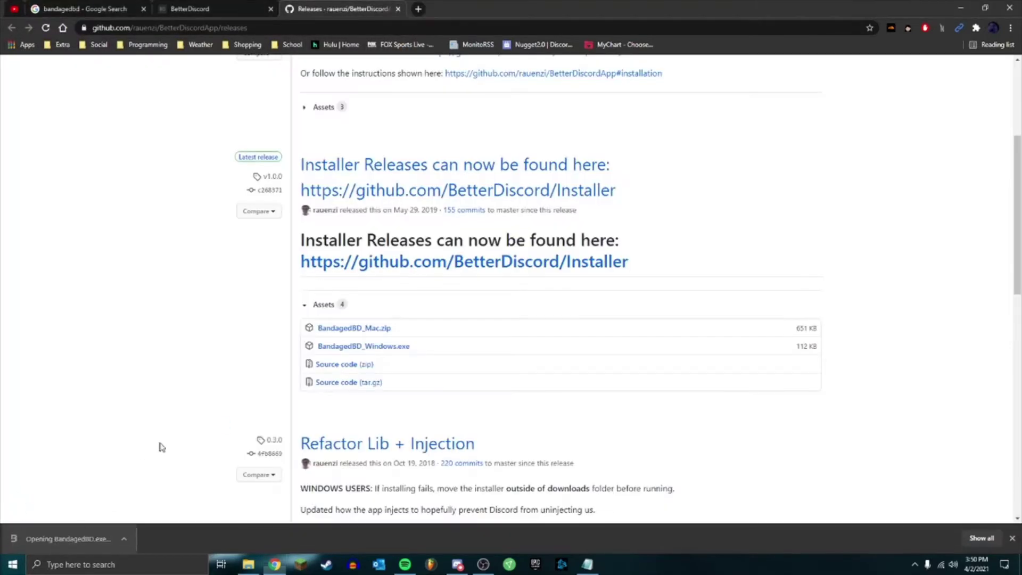
Step: Agree to the BandagedBD license, proceed to the installation setup for a new install, and cancel the installer
{"action": "left_click", "coordinate": [646, 403]}
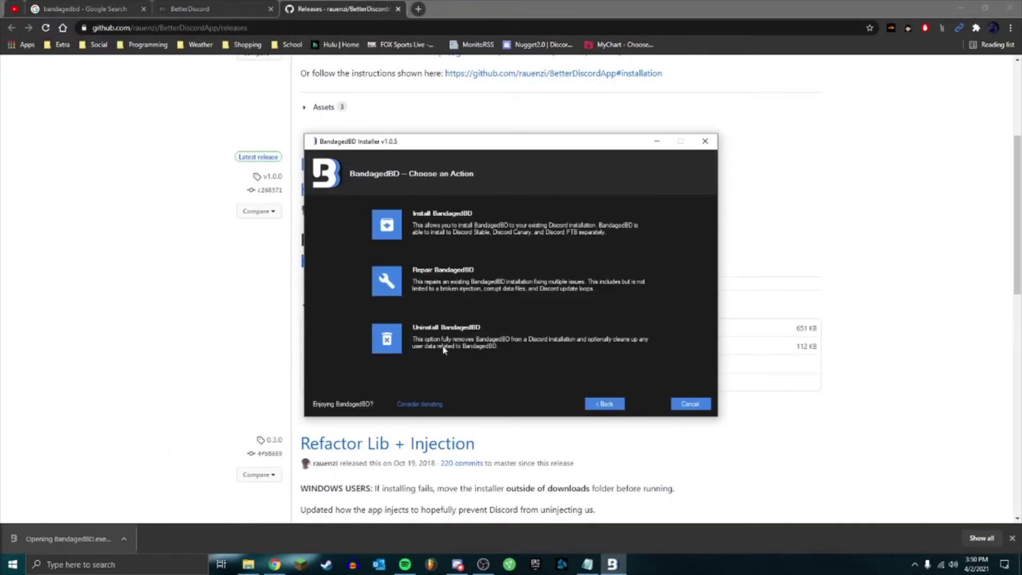
{"action": "left_click", "coordinate": [393, 237]}
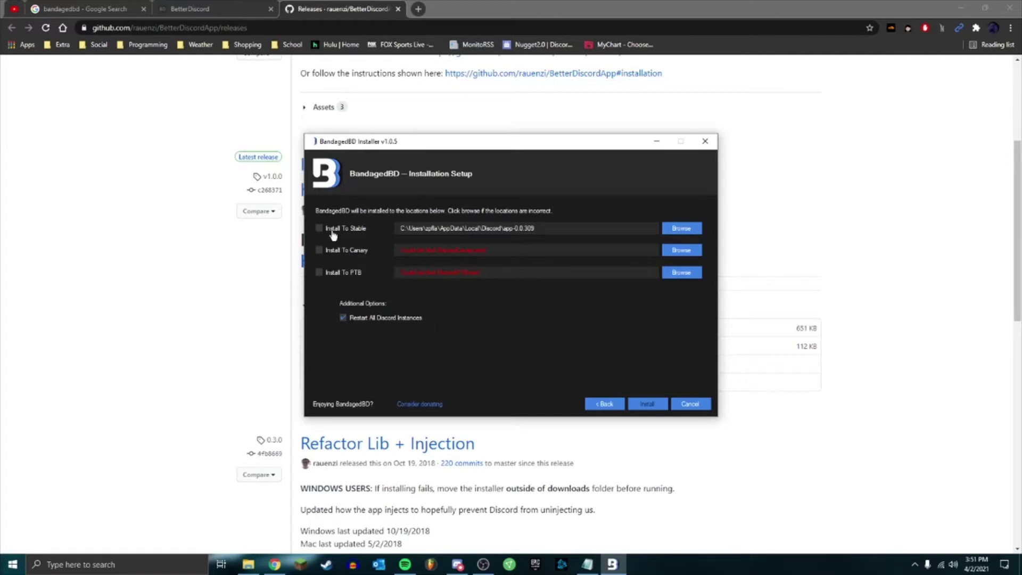
{"action": "left_click", "coordinate": [690, 404]}
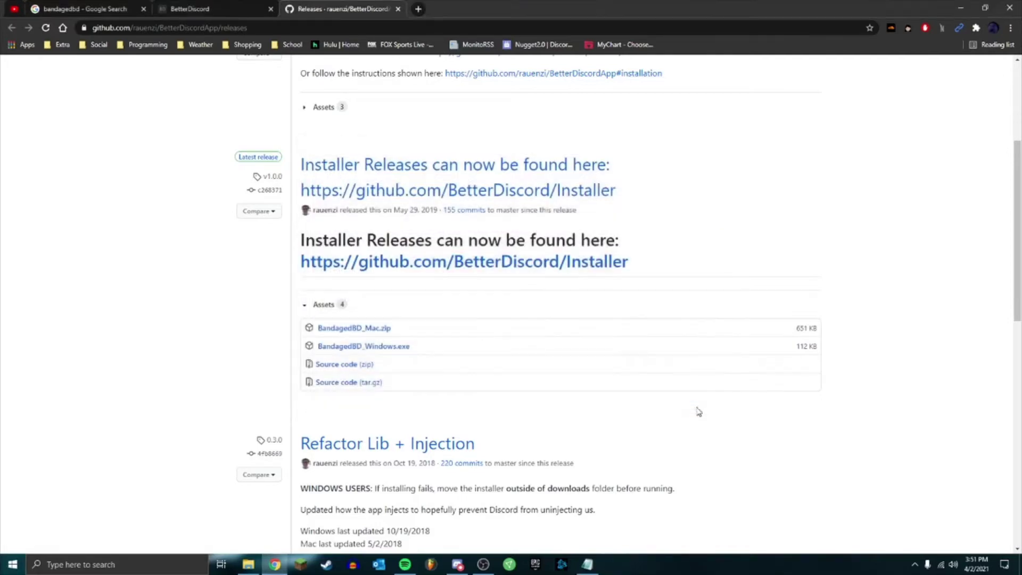
Step: Switch to Discord and look through the BandagedBD settings, emotes, plugins and themes pages
{"action": "left_click", "coordinate": [458, 564]}
{"action": "left_click", "coordinate": [140, 542]}
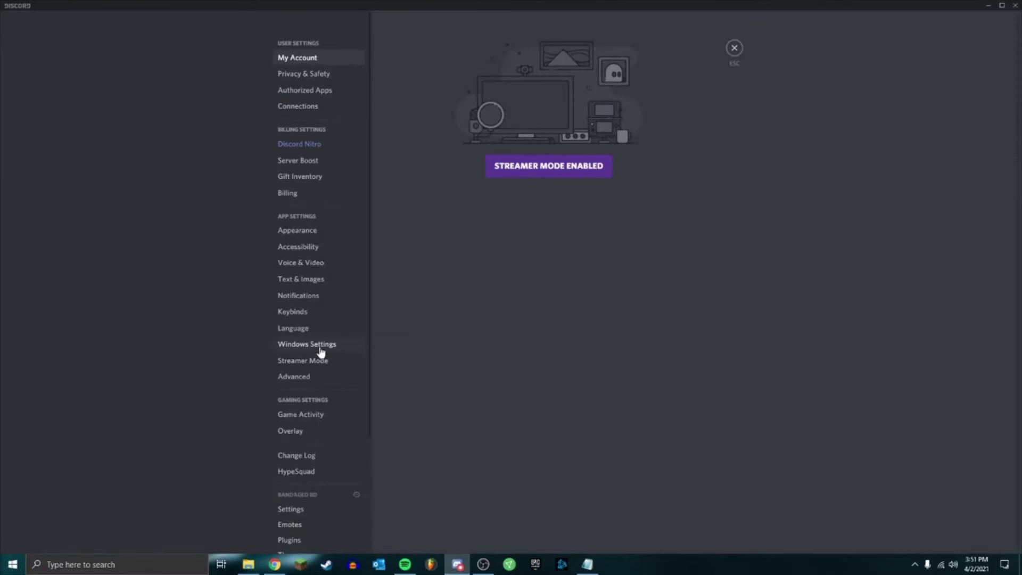
{"action": "scroll", "coordinate": [322, 351], "scroll_direction": "down", "scroll_amount": 3}
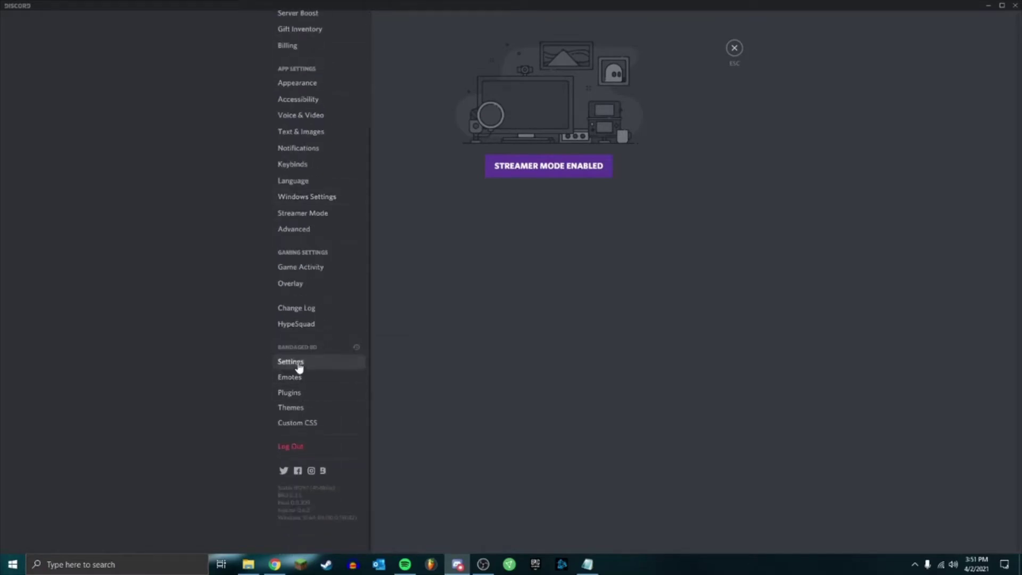
{"action": "left_click", "coordinate": [299, 366]}
{"action": "left_click", "coordinate": [308, 379]}
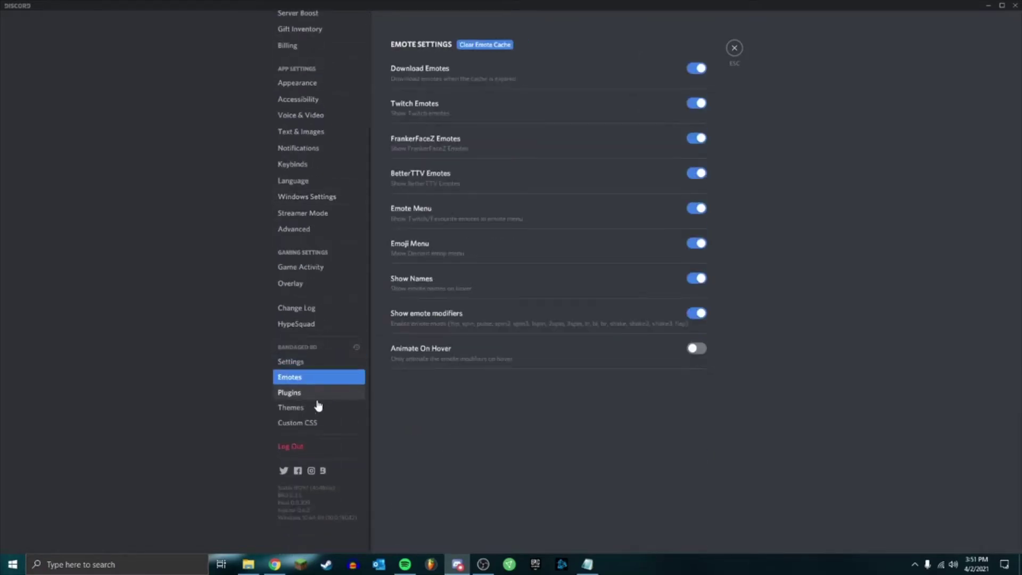
{"action": "left_click", "coordinate": [314, 394]}
{"action": "left_click", "coordinate": [318, 409]}
{"action": "left_click", "coordinate": [299, 378]}
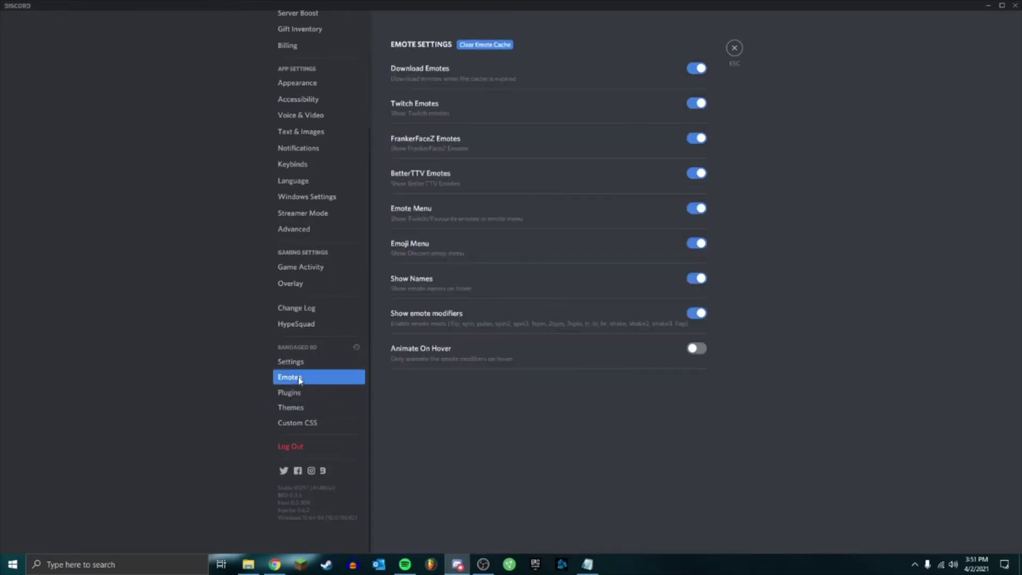
Step: Review the BetterDiscord module, content manager, developer and window preference options, and close the settings
{"action": "left_click", "coordinate": [298, 362]}
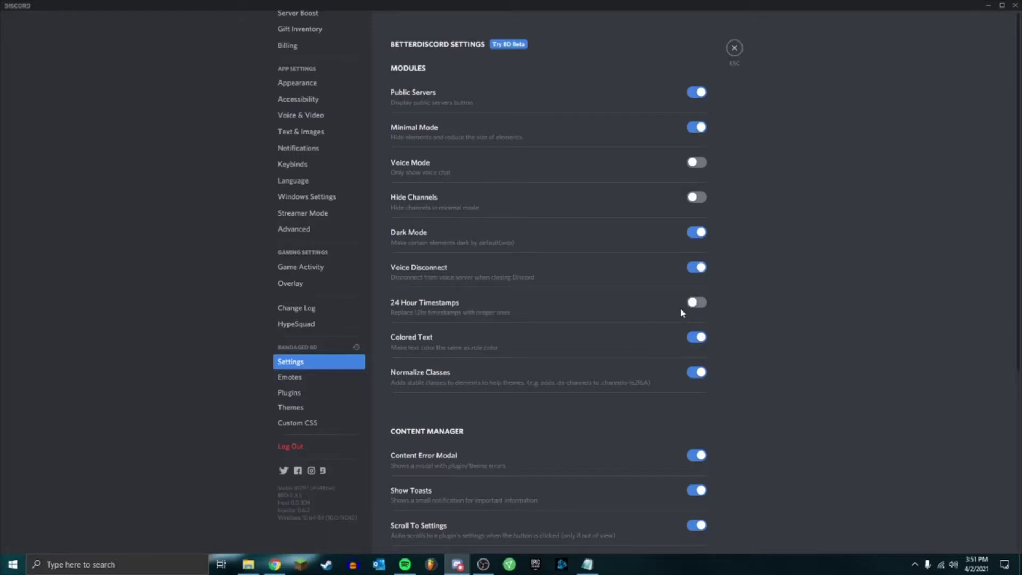
{"action": "scroll", "coordinate": [581, 319], "scroll_direction": "down", "scroll_amount": 5}
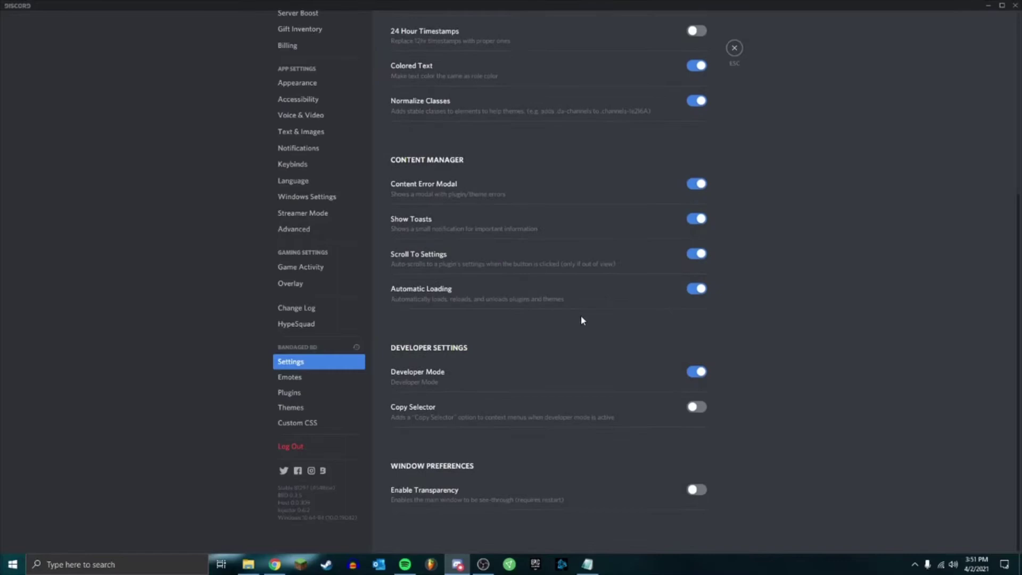
{"action": "scroll", "coordinate": [582, 320], "scroll_direction": "up", "scroll_amount": 5}
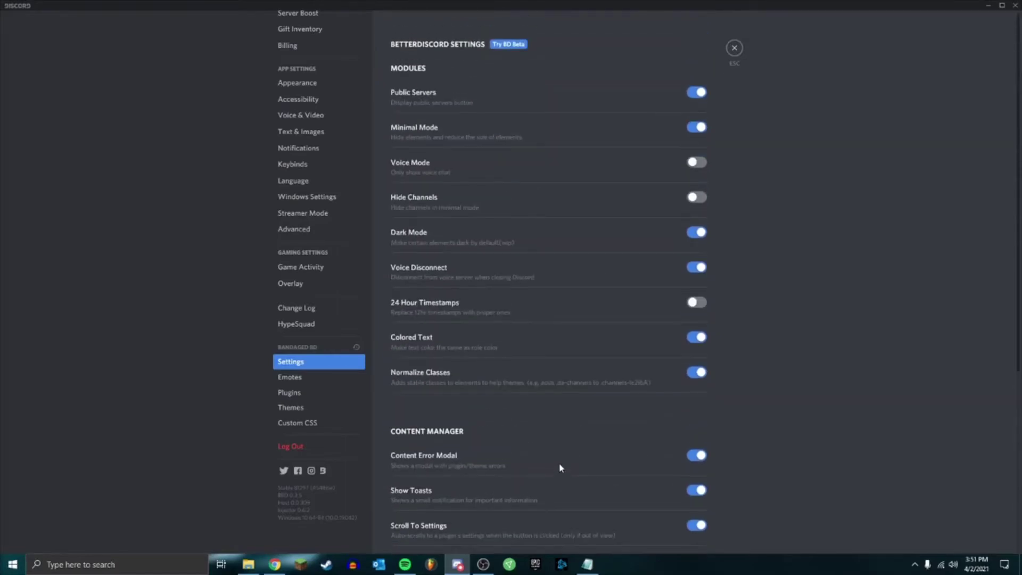
{"action": "scroll", "coordinate": [560, 467], "scroll_direction": "down", "scroll_amount": 5}
{"action": "scroll", "coordinate": [560, 467], "scroll_direction": "up", "scroll_amount": 2}
{"action": "scroll", "coordinate": [559, 467], "scroll_direction": "up", "scroll_amount": 3}
{"action": "left_click", "coordinate": [733, 51]}
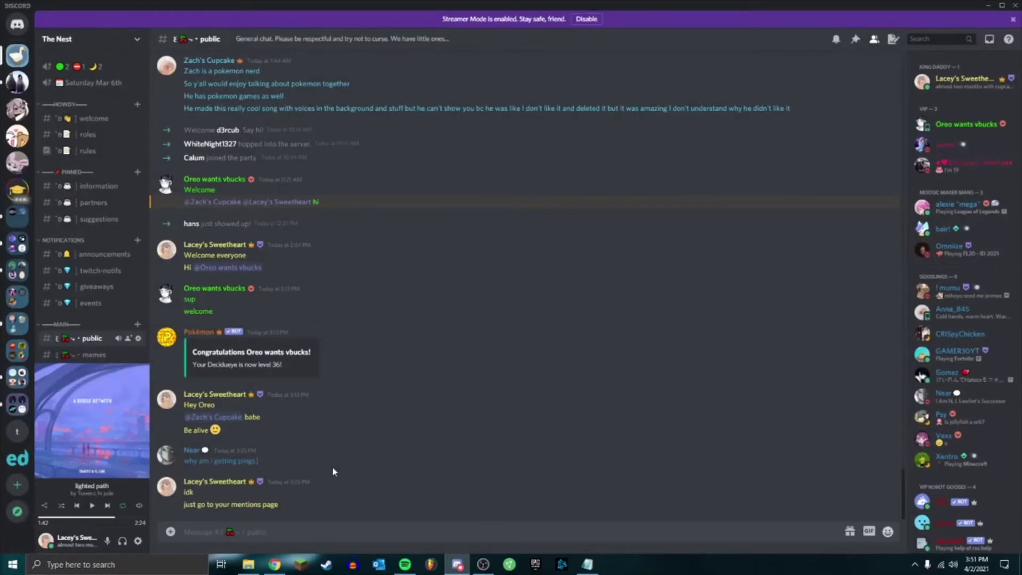
Step: Switch to Chrome, search for "betterdiscord plugins" in a new tab, and open the BetterDiscordLibrary plugins page
{"action": "left_click", "coordinate": [457, 564]}
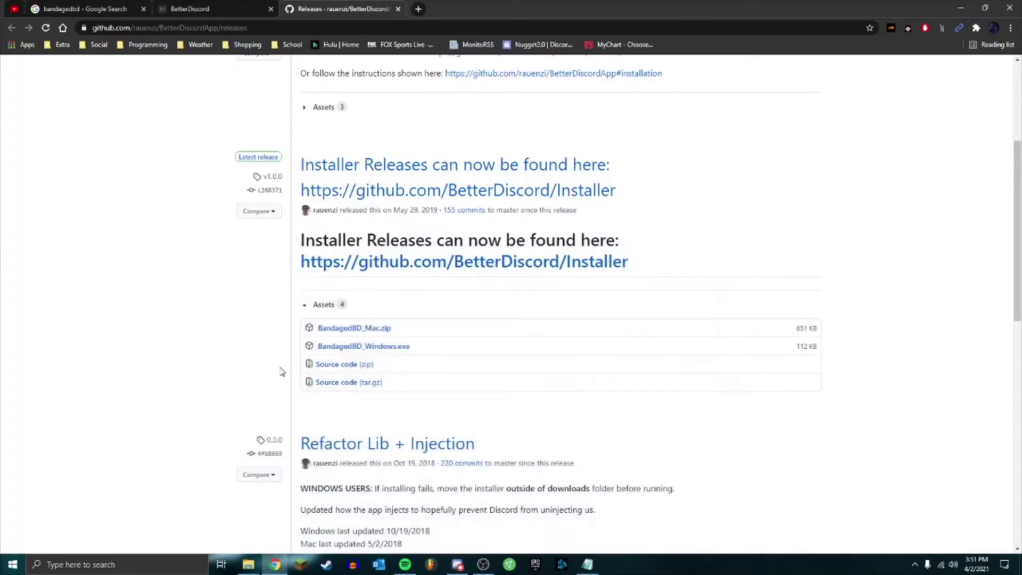
{"action": "left_click", "coordinate": [418, 9]}
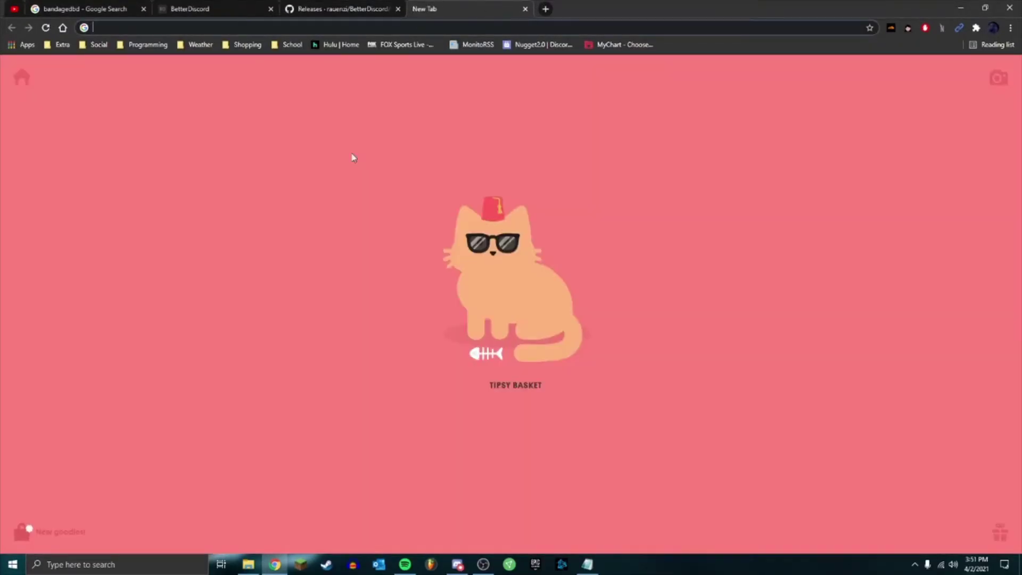
{"action": "type", "text": "disc"}
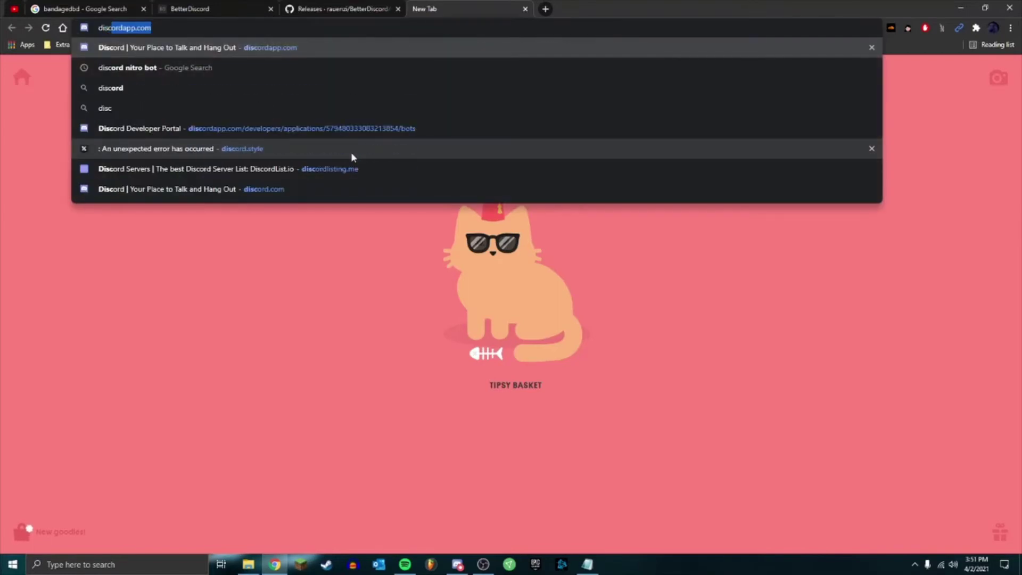
{"action": "key", "text": "BackSpace"}
{"action": "key", "text": "BackSpace"}
{"action": "key", "text": "BackSpace"}
{"action": "key", "text": "BackSpace"}
{"action": "key", "text": "BackSpace"}
{"action": "type", "text": "better"}
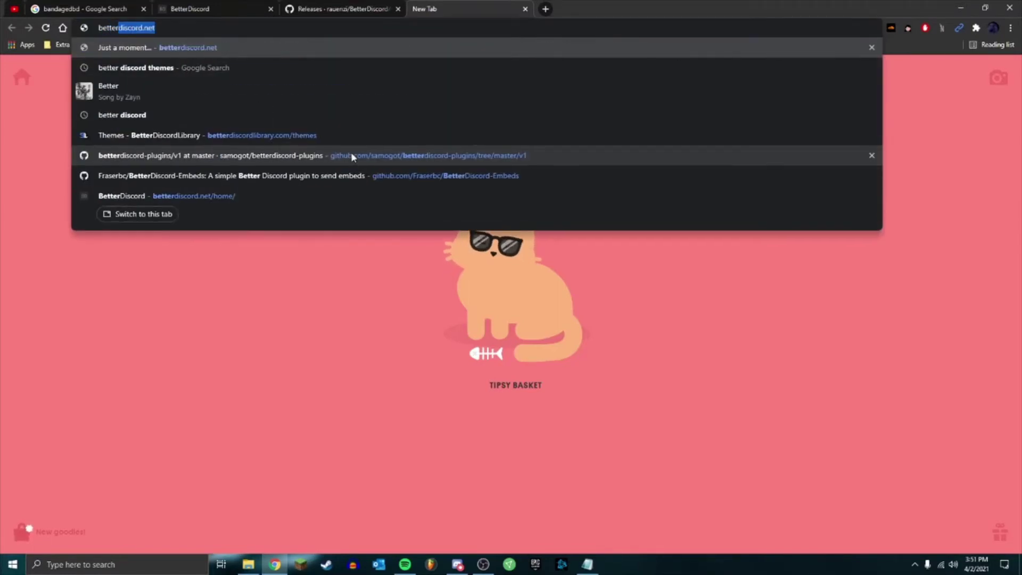
{"action": "type", "text": "discord plugins"}
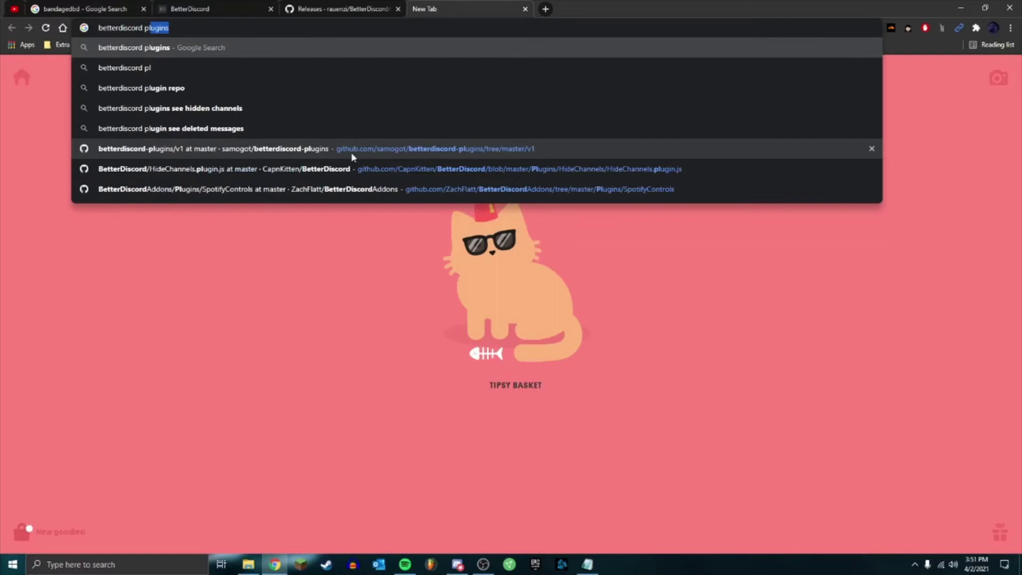
{"action": "key", "text": "Return"}
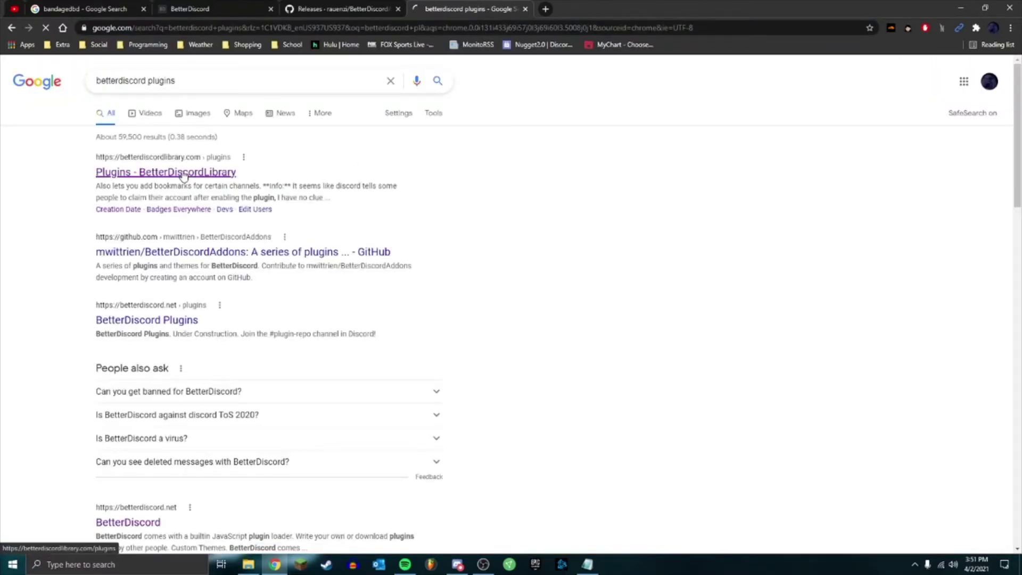
{"action": "left_click", "coordinate": [183, 175]}
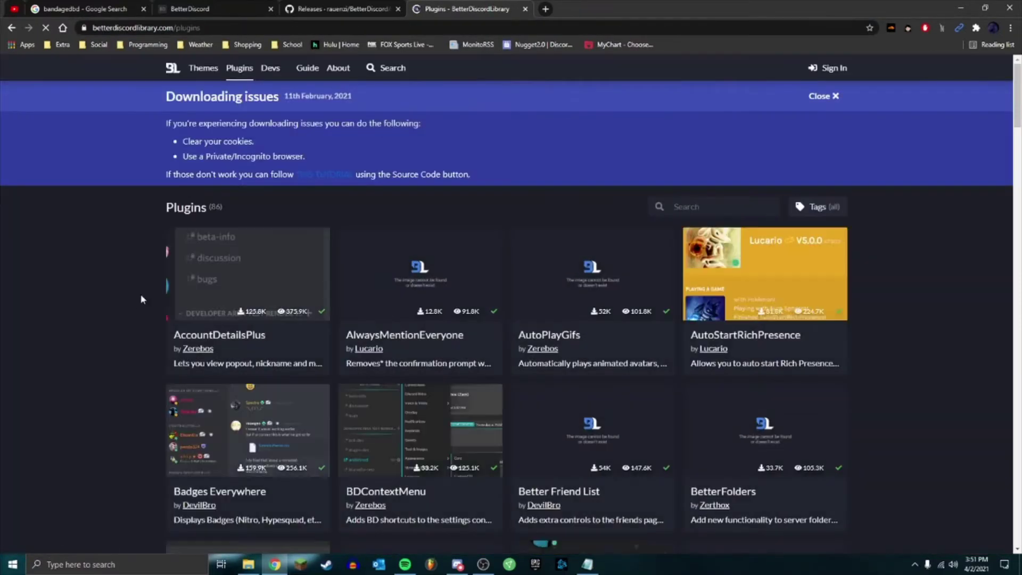
Step: Browse the plugin library and open the Badges Everywhere plugin page in a new tab
{"action": "scroll", "coordinate": [109, 286], "scroll_direction": "down", "scroll_amount": 3}
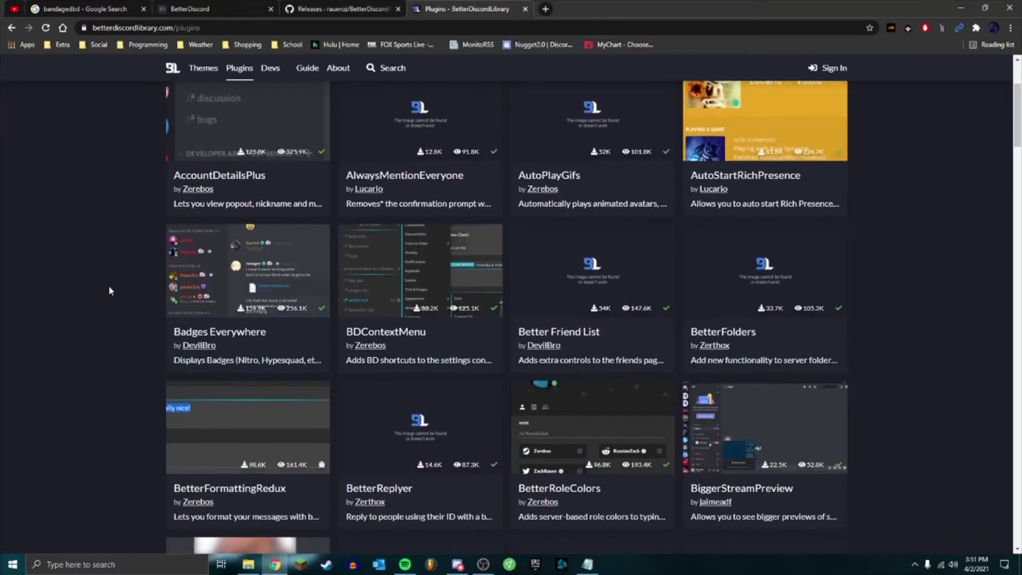
{"action": "scroll", "coordinate": [110, 287], "scroll_direction": "down", "scroll_amount": 3}
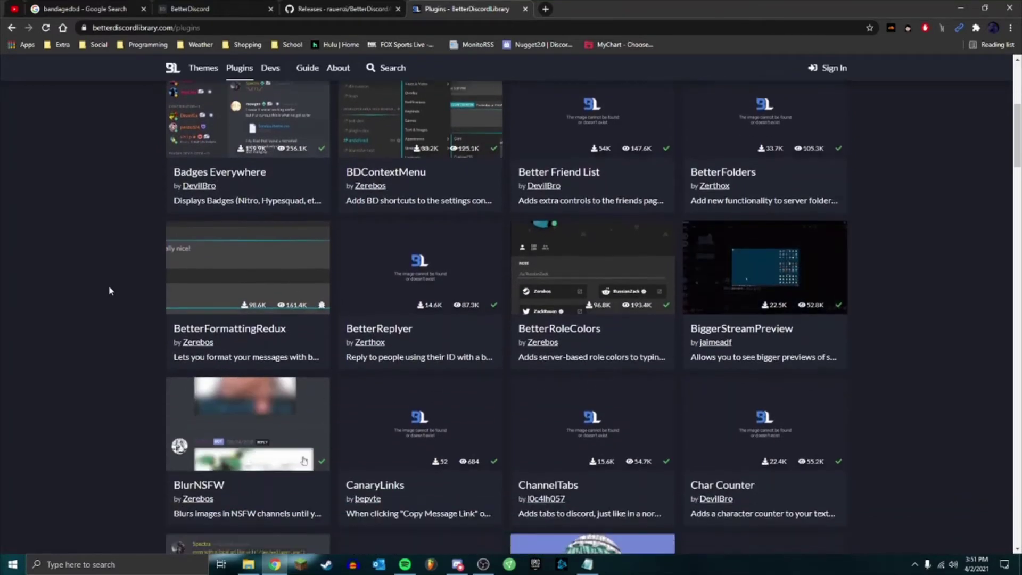
{"action": "scroll", "coordinate": [108, 291], "scroll_direction": "up", "scroll_amount": 1}
{"action": "right_click", "coordinate": [241, 158]}
{"action": "left_click", "coordinate": [263, 173]}
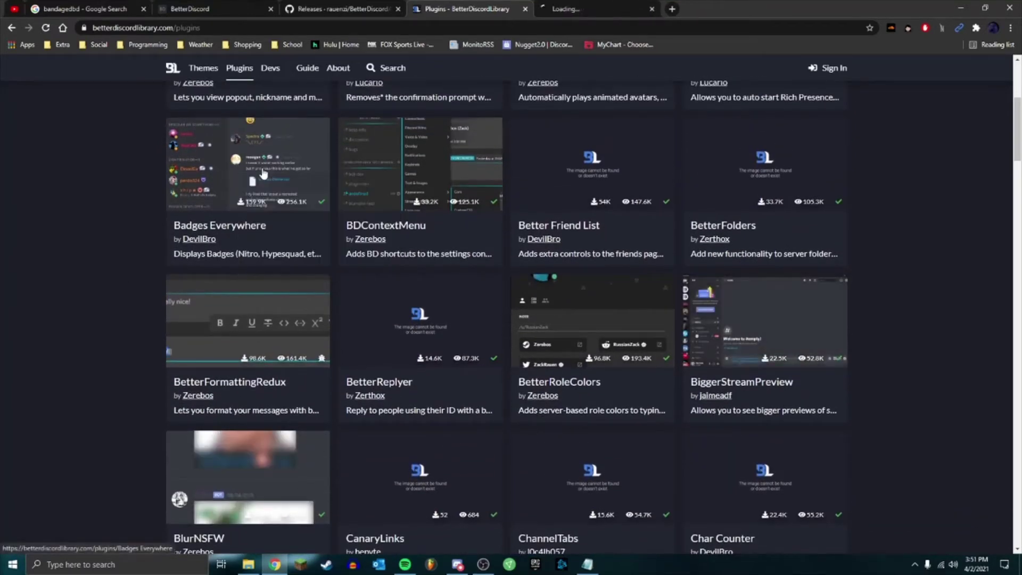
{"action": "key", "text": "ctrl+Tab"}
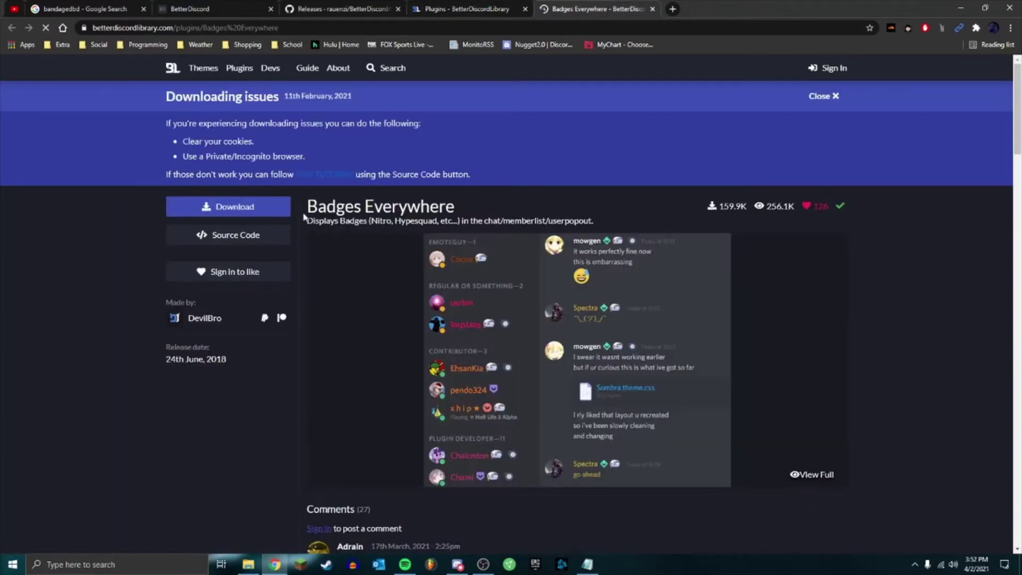
Step: Switch to Discord, open the plugin folder from the BandagedBD plugin settings, and select the folder's full path
{"action": "left_click", "coordinate": [457, 564]}
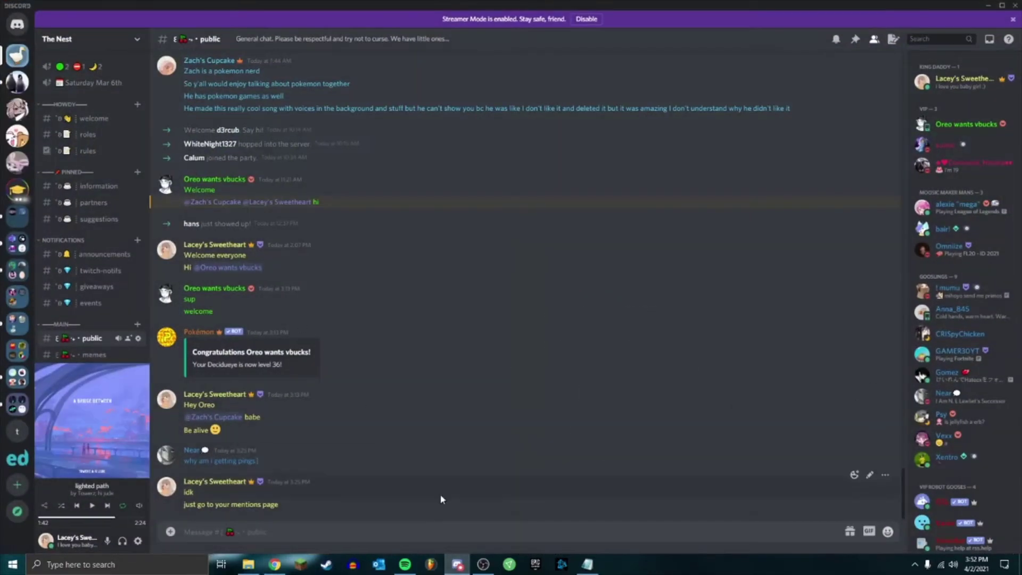
{"action": "left_click", "coordinate": [457, 564]}
{"action": "left_click", "coordinate": [457, 564]}
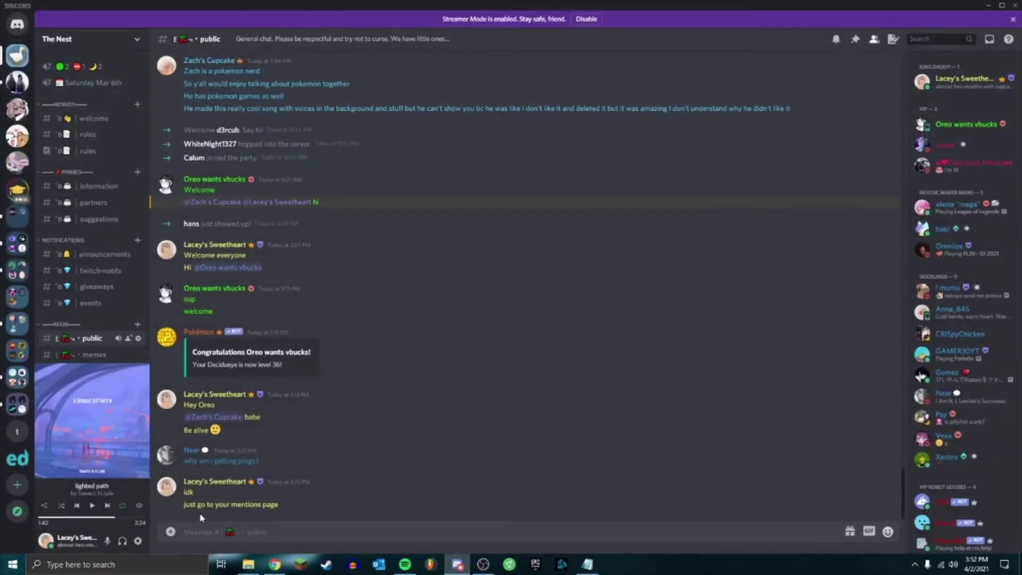
{"action": "left_click", "coordinate": [138, 541]}
{"action": "scroll", "coordinate": [321, 420], "scroll_direction": "down", "scroll_amount": 3}
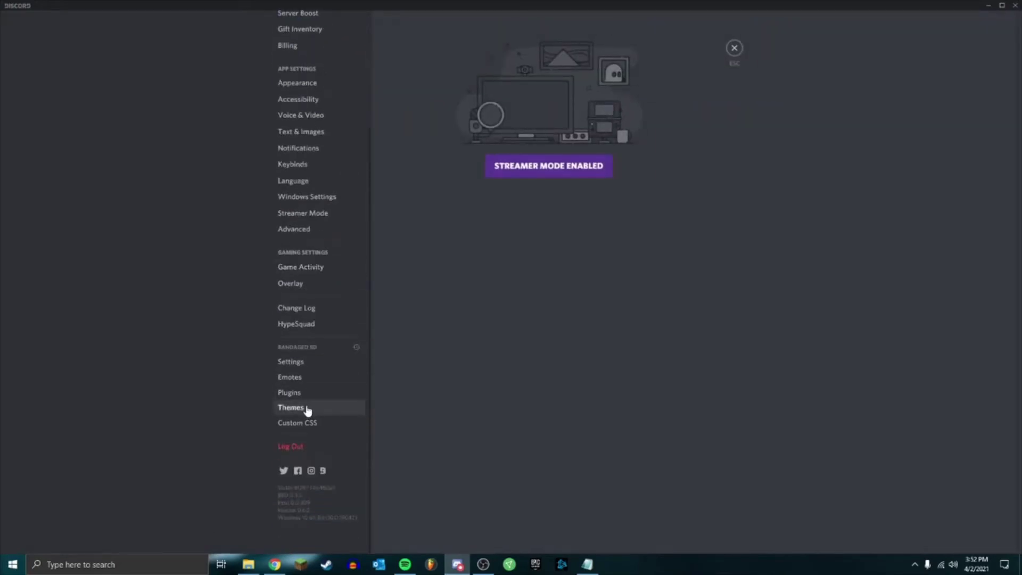
{"action": "left_click", "coordinate": [312, 394]}
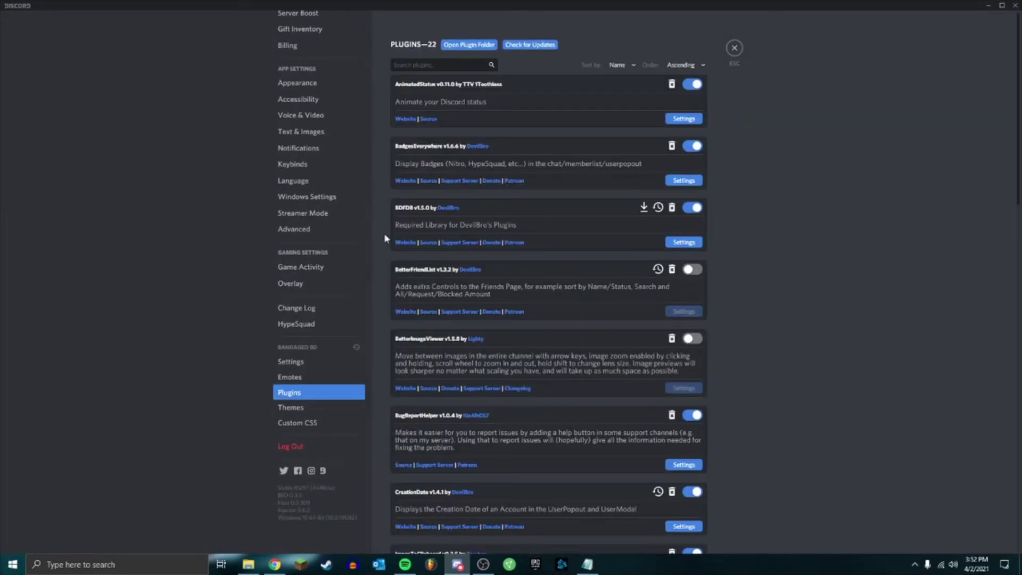
{"action": "left_click", "coordinate": [468, 46]}
{"action": "left_click_drag", "start_coordinate": [304, 148], "coordinate": [740, 94]}
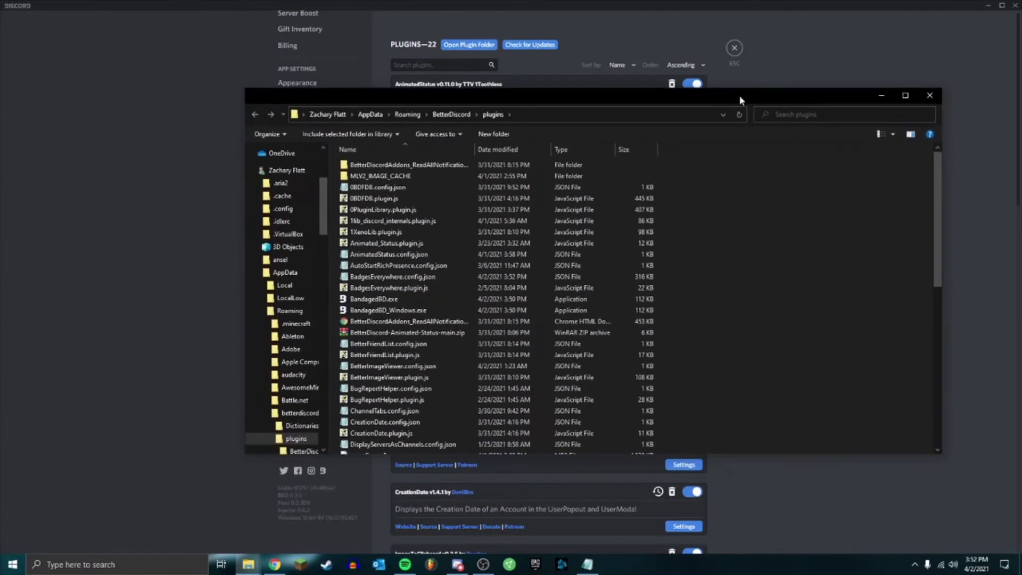
{"action": "left_click", "coordinate": [592, 118]}
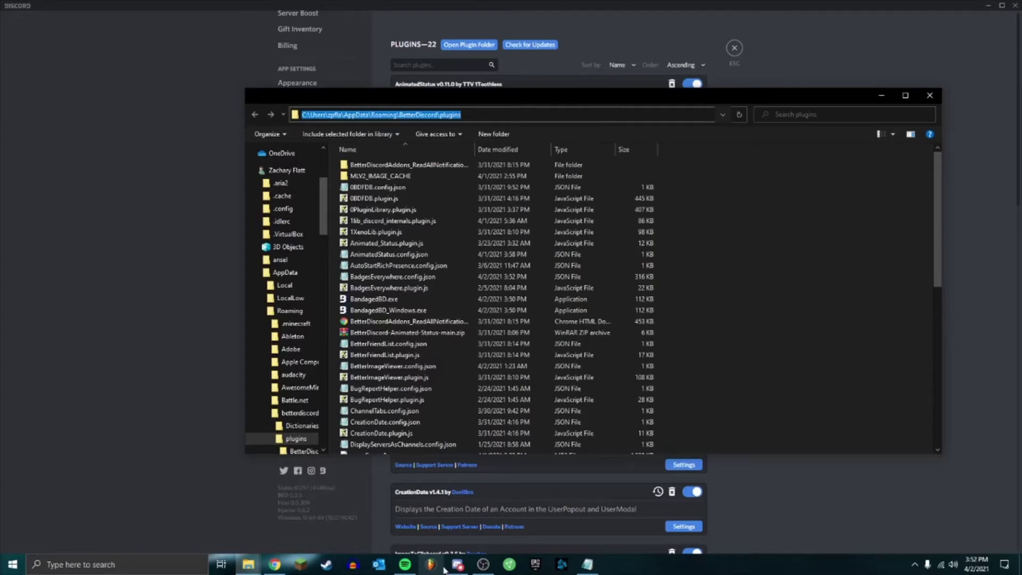
Step: Download the Badges Everywhere plugin from its page in Chrome and save it in the BetterDiscord plugins folder as "BadgesEverywhere.plugin (1).js"
{"action": "left_click", "coordinate": [274, 564]}
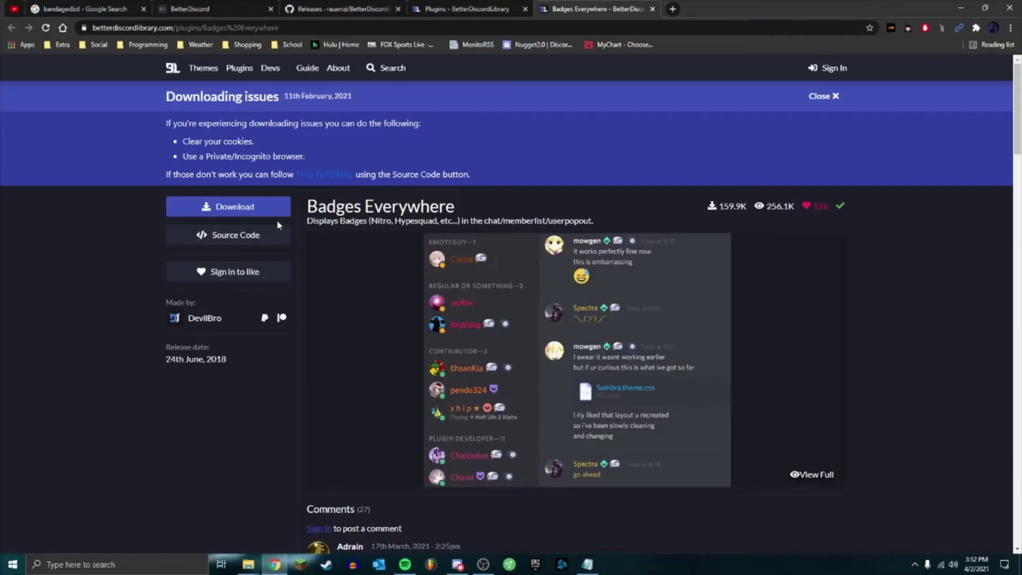
{"action": "left_click", "coordinate": [250, 206]}
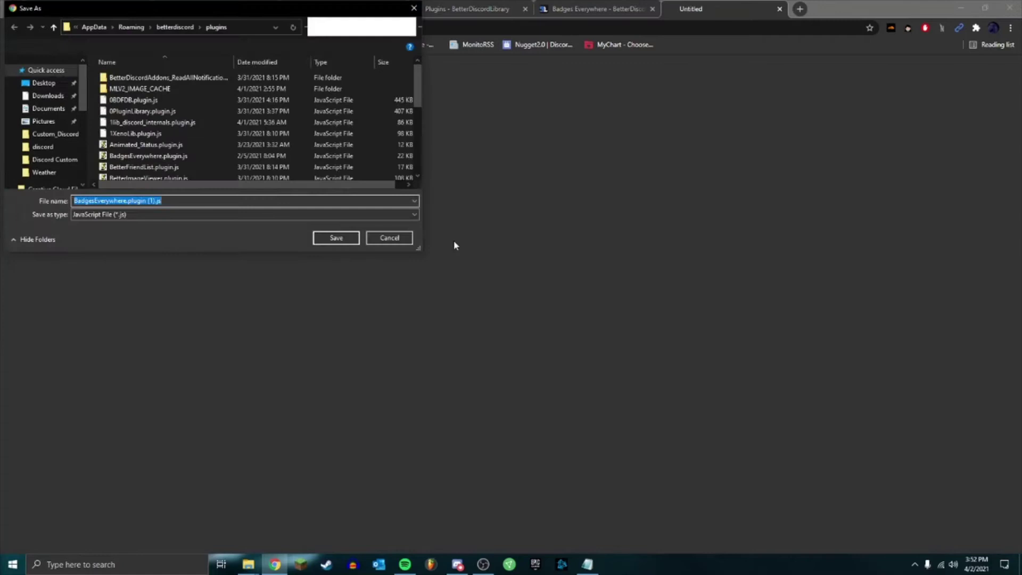
{"action": "left_click", "coordinate": [246, 27]}
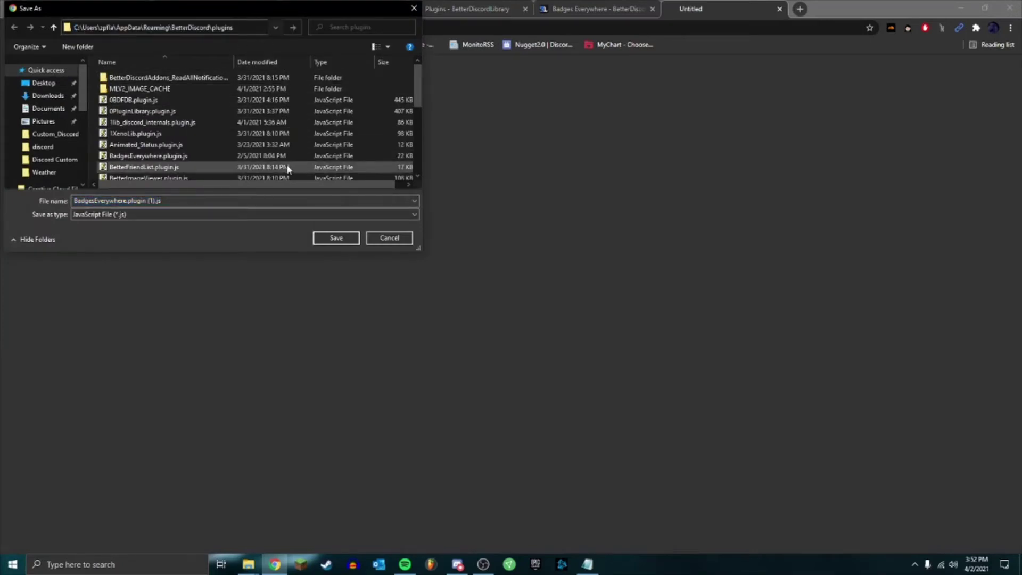
{"action": "key", "text": "Return"}
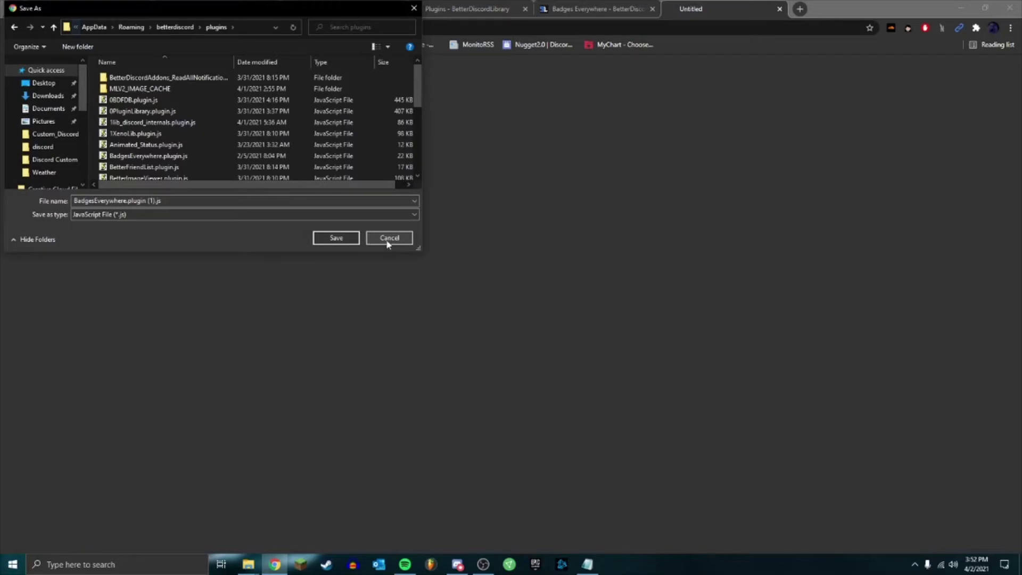
{"action": "left_click", "coordinate": [330, 240]}
Step: Return to Discord's plugin list, turn BadgesEverywhere and SendLargeMessages off and back on, and close the settings
{"action": "key", "text": "alt+Tab"}
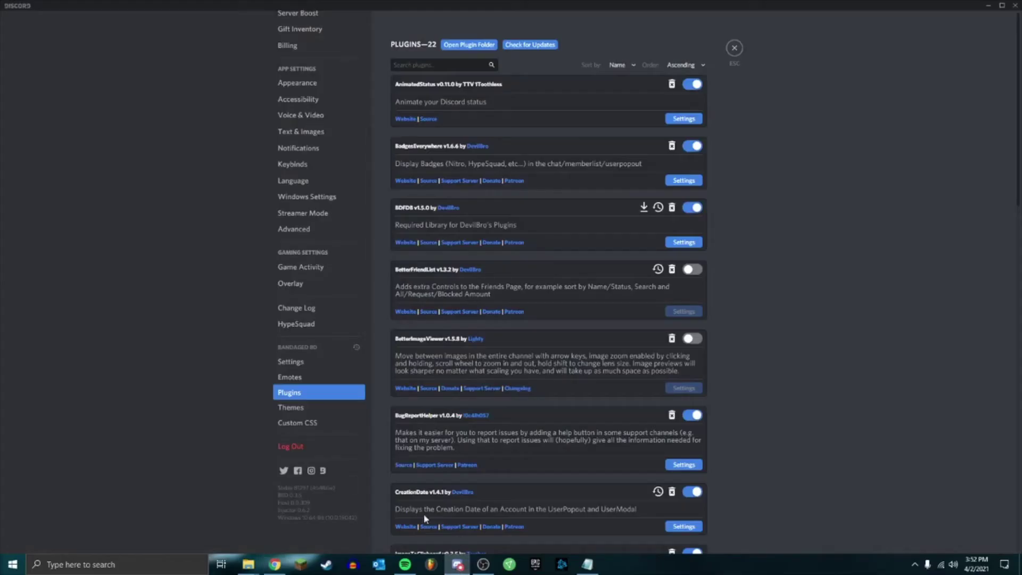
{"action": "scroll", "coordinate": [542, 339], "scroll_direction": "down", "scroll_amount": 20}
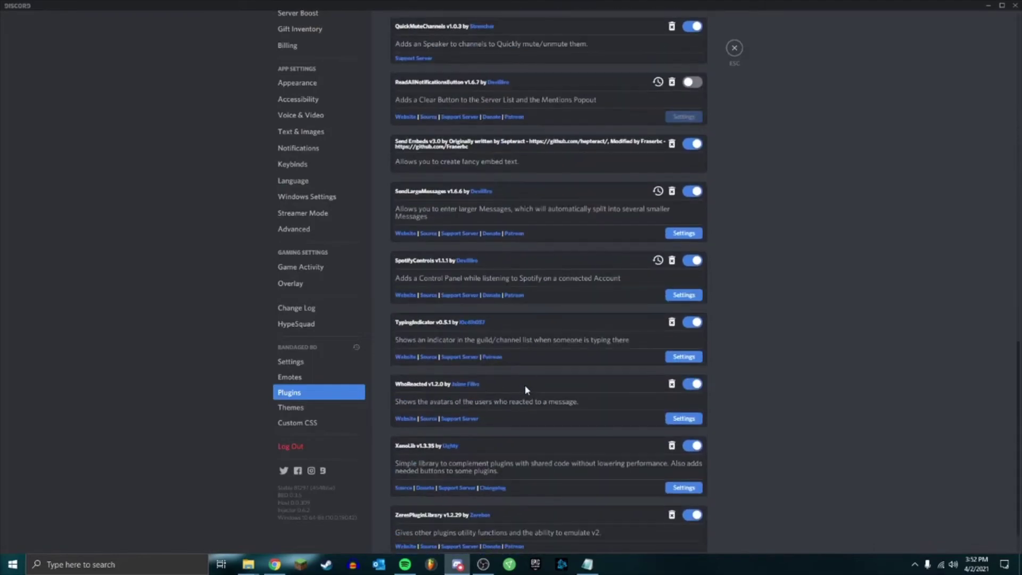
{"action": "scroll", "coordinate": [525, 390], "scroll_direction": "down", "scroll_amount": 3}
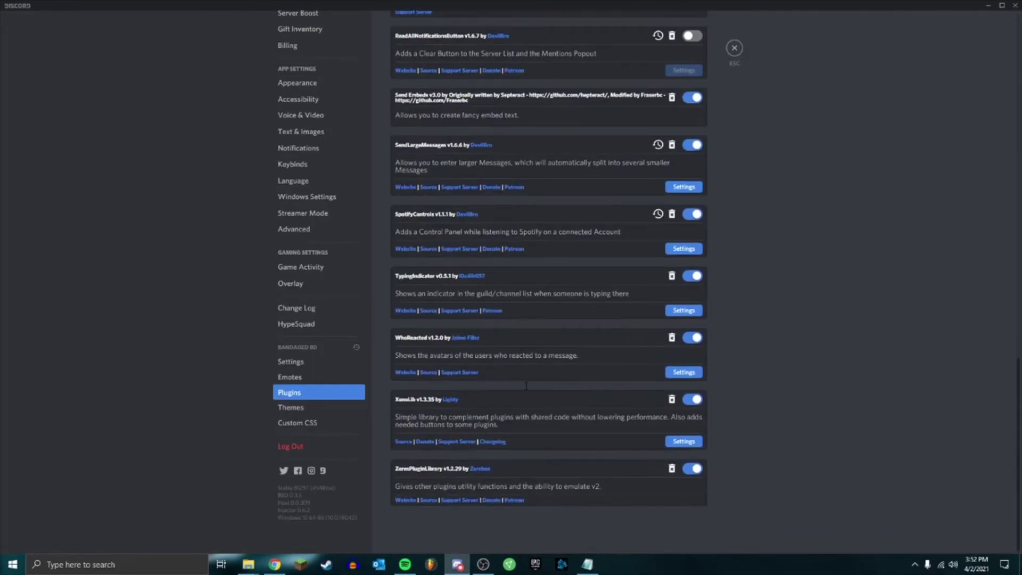
{"action": "scroll", "coordinate": [526, 398], "scroll_direction": "up", "scroll_amount": 20}
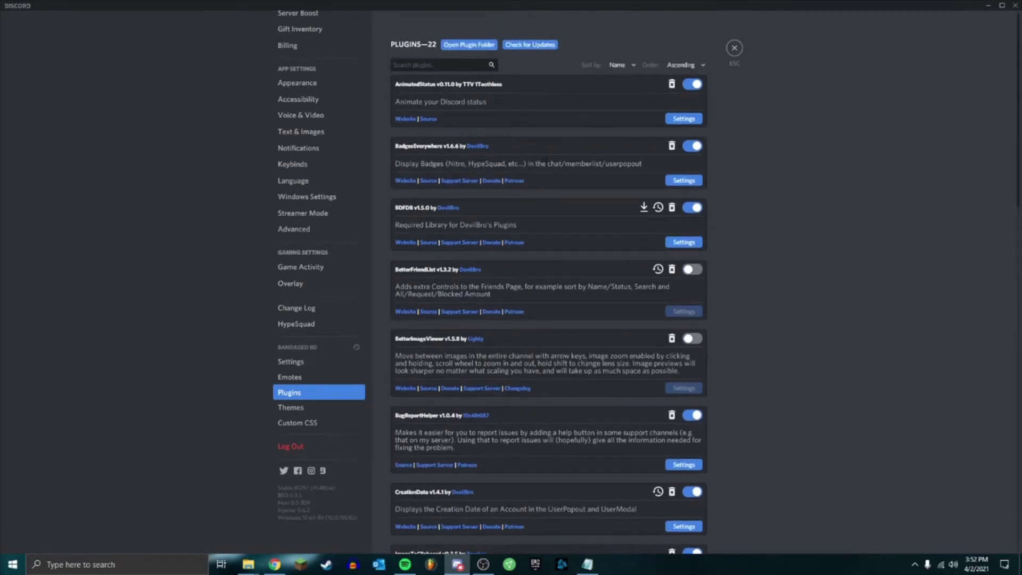
{"action": "left_click", "coordinate": [693, 147]}
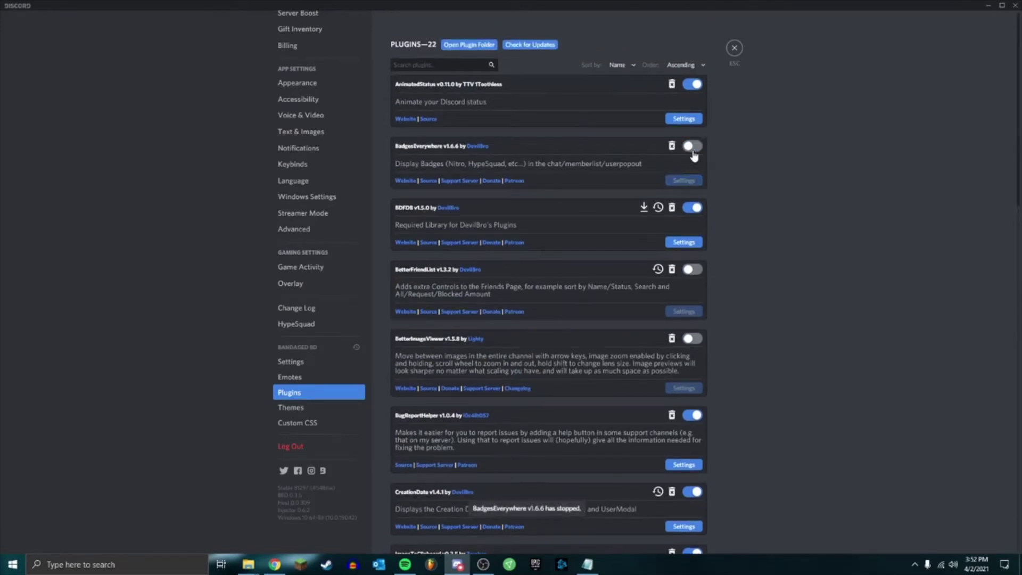
{"action": "scroll", "coordinate": [692, 144], "scroll_direction": "down", "scroll_amount": 20}
{"action": "left_click", "coordinate": [692, 141]}
{"action": "left_click", "coordinate": [692, 142]}
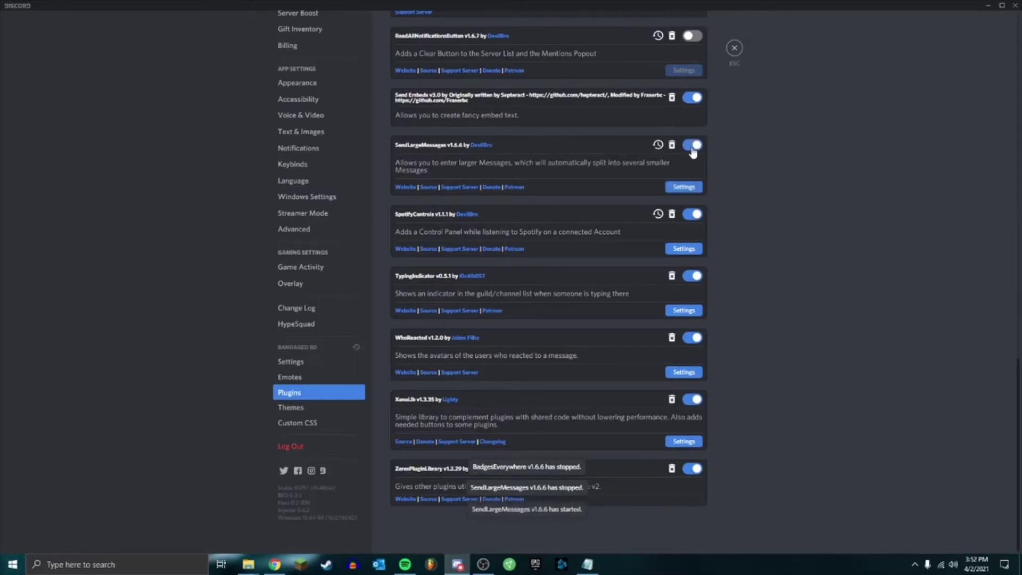
{"action": "scroll", "coordinate": [671, 159], "scroll_direction": "up", "scroll_amount": 3}
{"action": "scroll", "coordinate": [649, 184], "scroll_direction": "up", "scroll_amount": 12}
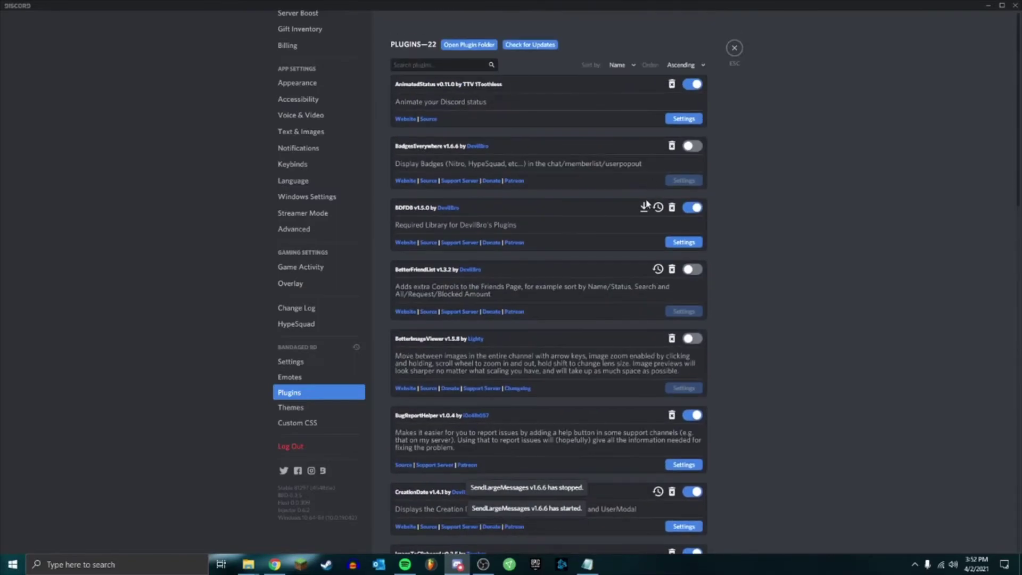
{"action": "left_click", "coordinate": [693, 146]}
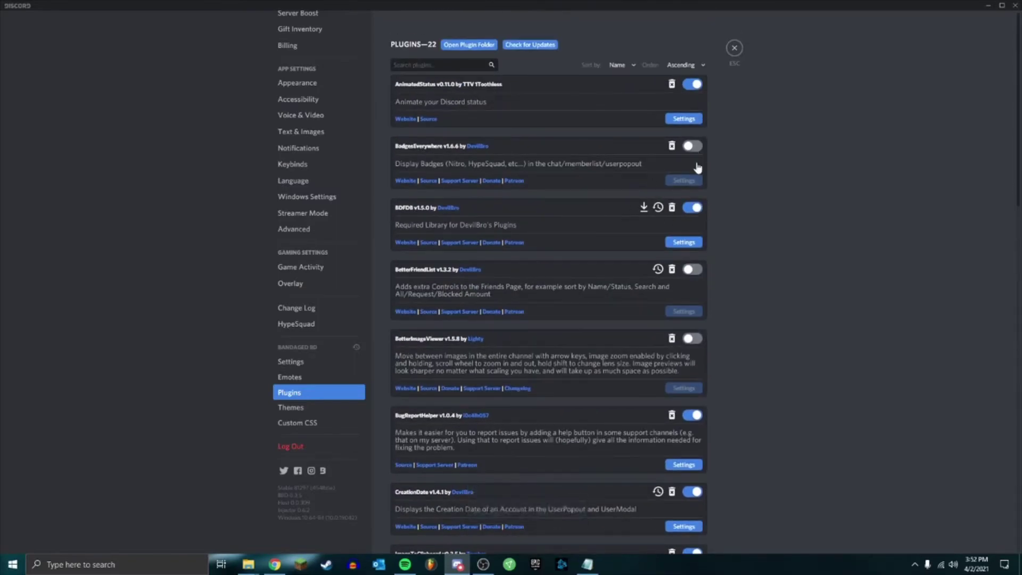
{"action": "left_click", "coordinate": [735, 49]}
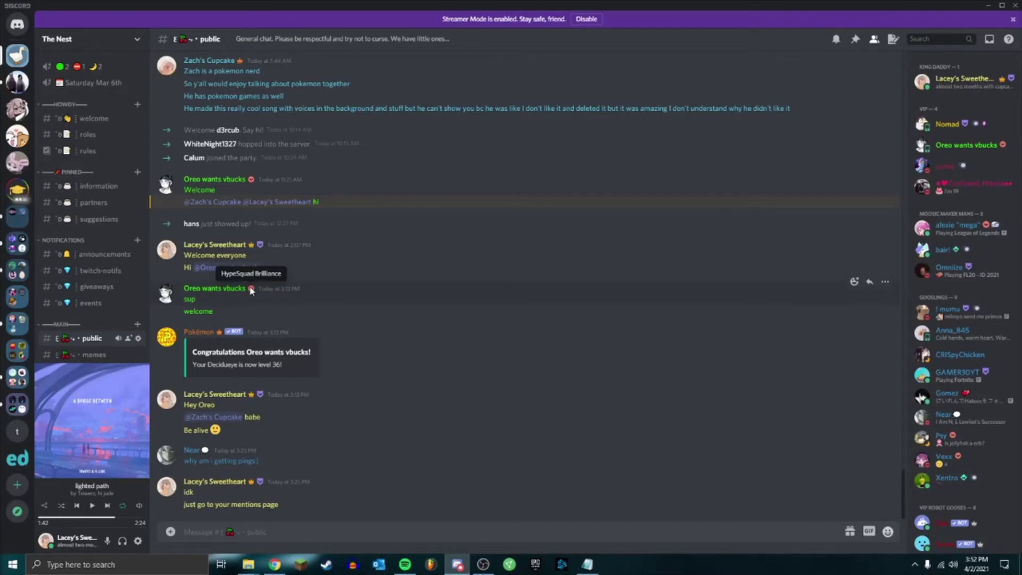
Step: Reopen the BandagedBD plugin settings, enable the BetterFriendList plugin, and close the settings
{"action": "left_click", "coordinate": [138, 542]}
{"action": "scroll", "coordinate": [335, 431], "scroll_direction": "down", "scroll_amount": 3}
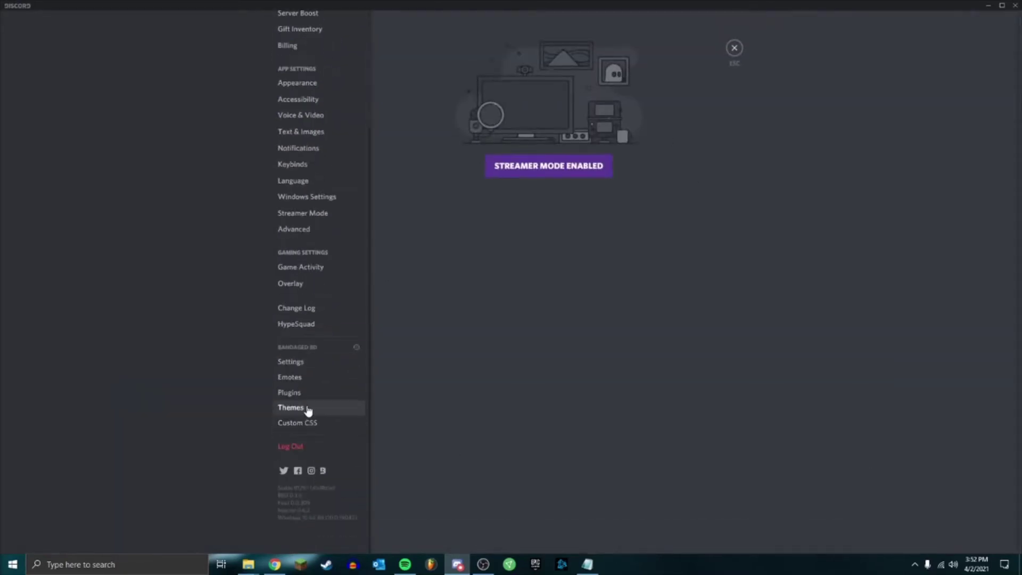
{"action": "left_click", "coordinate": [308, 408]}
{"action": "left_click", "coordinate": [304, 392]}
{"action": "scroll", "coordinate": [440, 391], "scroll_direction": "down", "scroll_amount": 3}
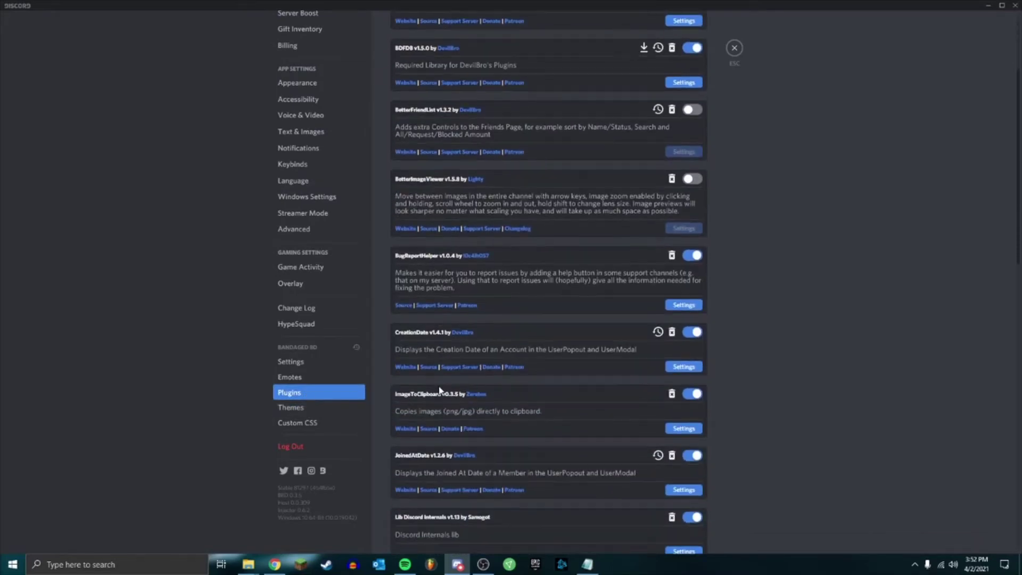
{"action": "left_click", "coordinate": [687, 112]}
{"action": "left_click", "coordinate": [734, 49]}
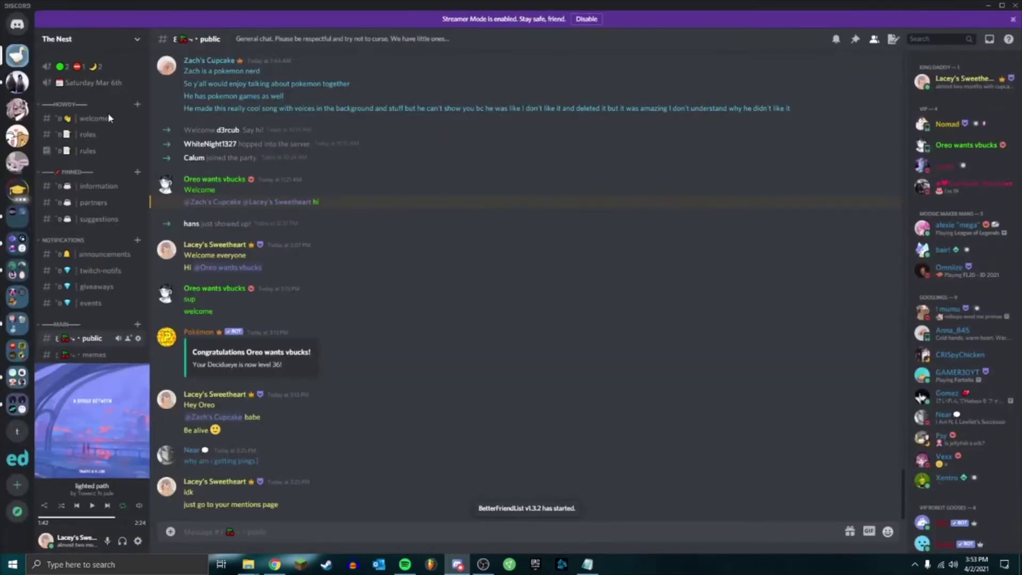
Step: View the online friends list on Discord's Friends page, and switch back to the Badges Everywhere page in Chrome
{"action": "left_click", "coordinate": [17, 24]}
{"action": "left_click", "coordinate": [85, 66]}
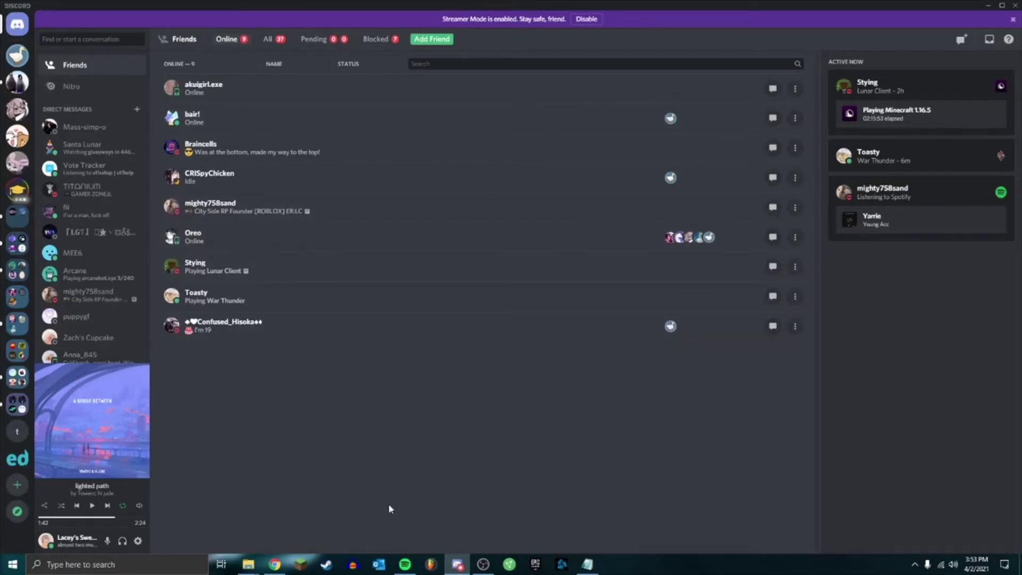
{"action": "left_click", "coordinate": [276, 566]}
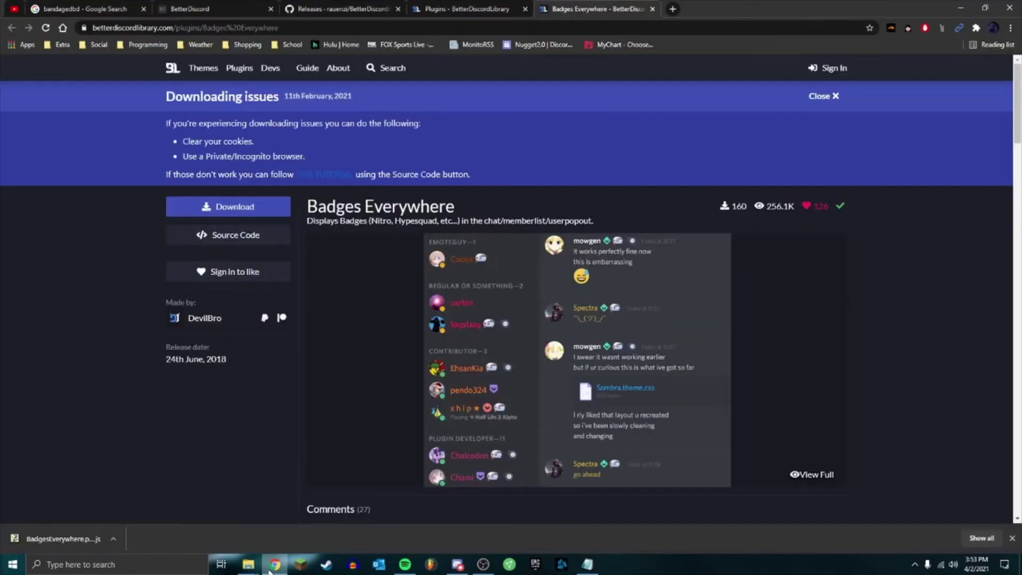
Step: Search Google for "better discord themes" in a new tab and open the BetterDiscordLibrary Themes page
{"action": "left_click", "coordinate": [672, 9]}
{"action": "type", "text": "better discord themes"}
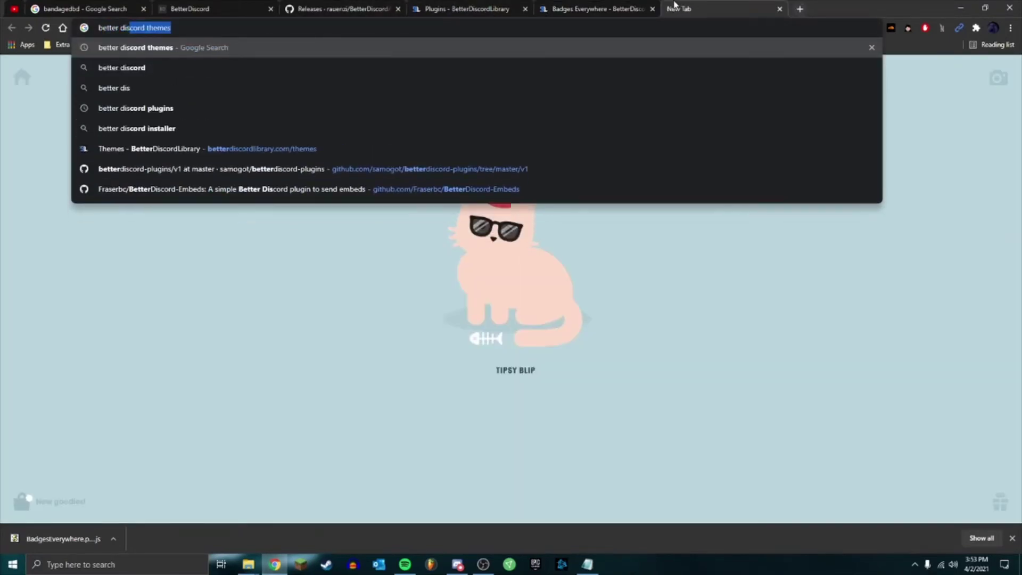
{"action": "key", "text": "Return"}
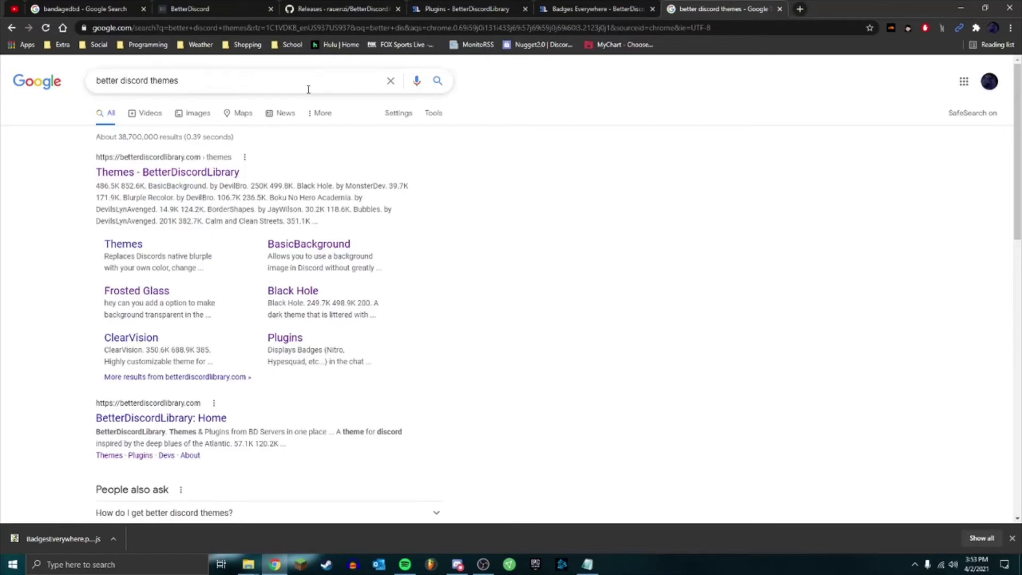
{"action": "left_click", "coordinate": [181, 173]}
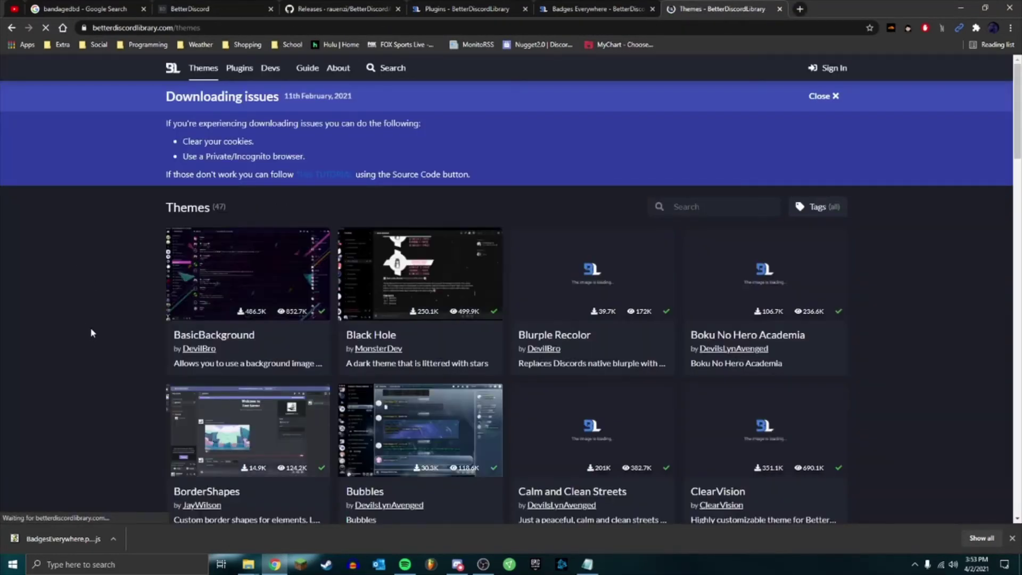
Step: Find the Discolored theme in the library's themes list and open its page in a new tab
{"action": "scroll", "coordinate": [91, 330], "scroll_direction": "down", "scroll_amount": 5}
{"action": "scroll", "coordinate": [91, 333], "scroll_direction": "down", "scroll_amount": 1}
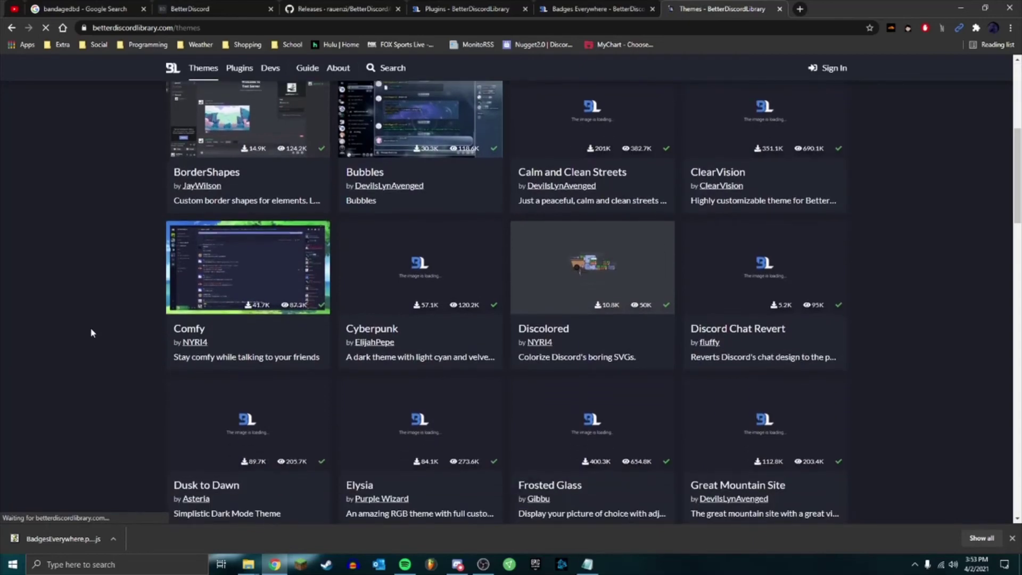
{"action": "scroll", "coordinate": [91, 332], "scroll_direction": "down", "scroll_amount": 2}
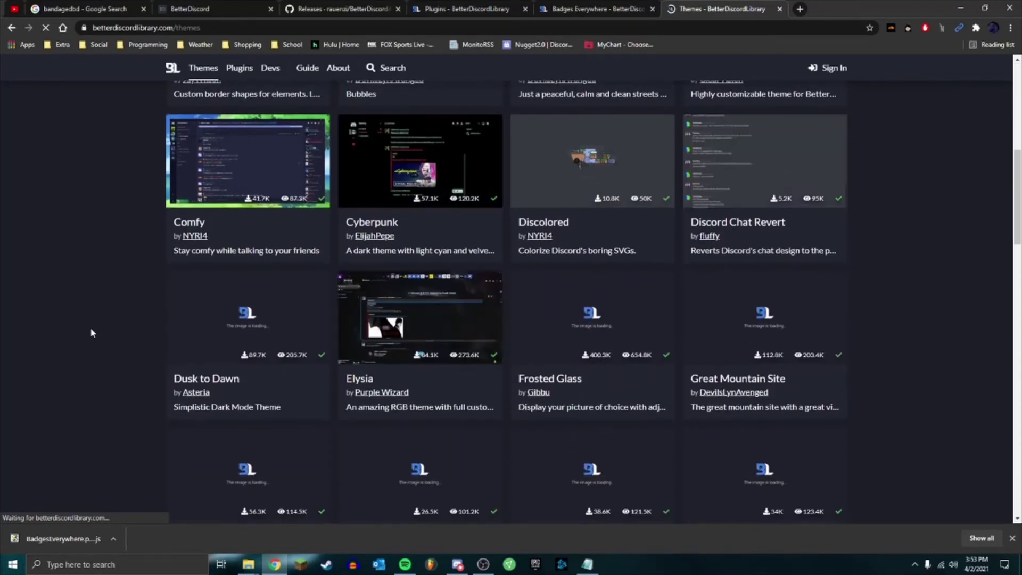
{"action": "right_click", "coordinate": [557, 173]}
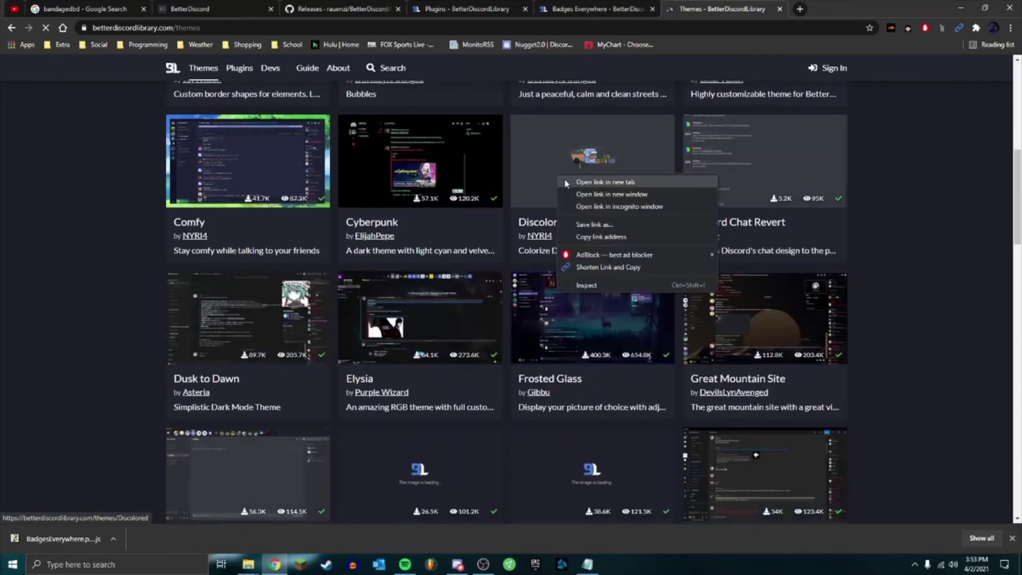
{"action": "left_click", "coordinate": [580, 181]}
{"action": "left_click", "coordinate": [812, 9]}
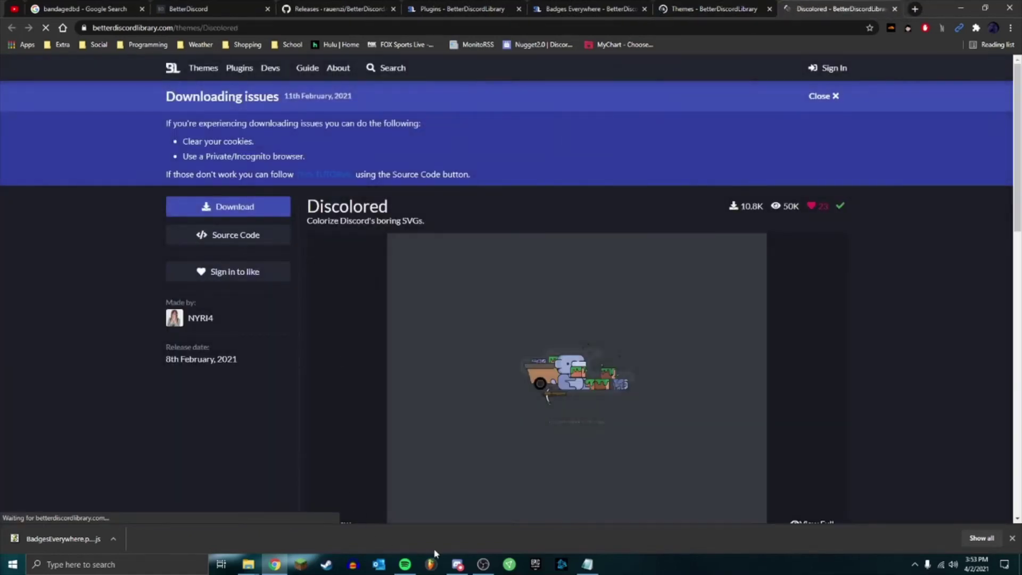
Step: Switch to Discord, open the theme folder from the BandagedBD theme settings, and copy the folder's path
{"action": "left_click", "coordinate": [457, 564]}
{"action": "left_click", "coordinate": [138, 540]}
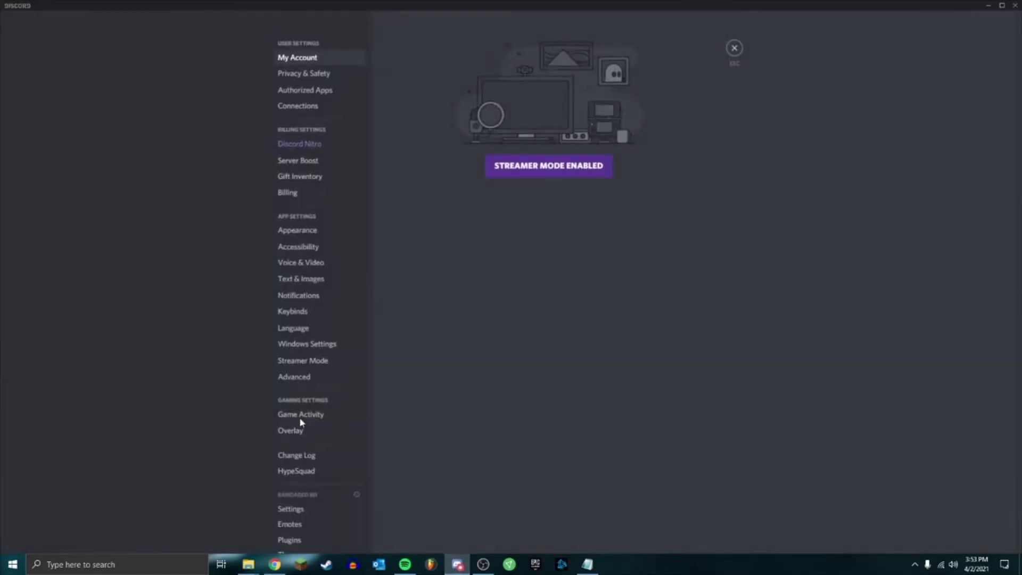
{"action": "scroll", "coordinate": [301, 410], "scroll_direction": "down", "scroll_amount": 1}
{"action": "scroll", "coordinate": [299, 408], "scroll_direction": "down", "scroll_amount": 2}
{"action": "left_click", "coordinate": [296, 409]}
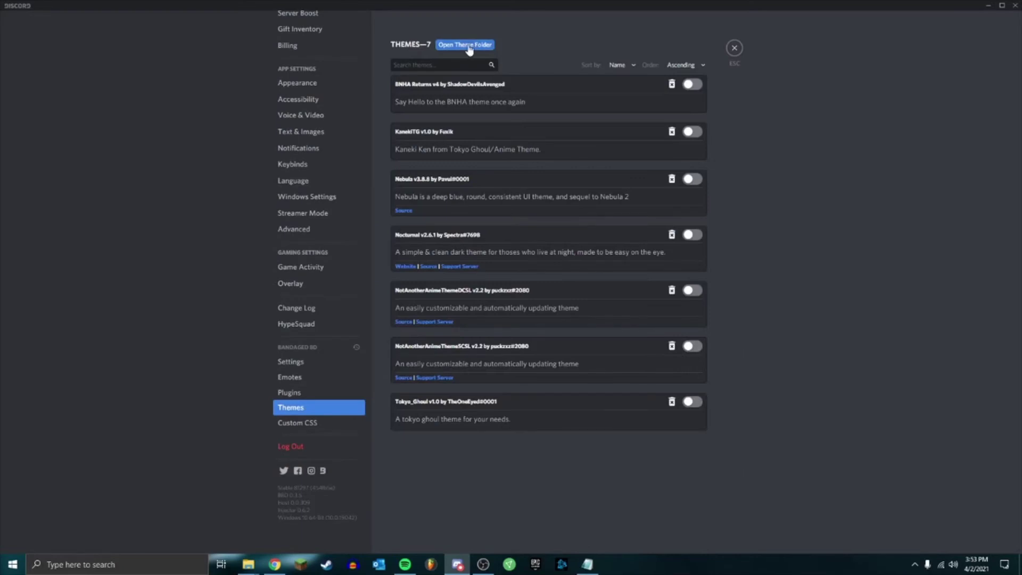
{"action": "left_click", "coordinate": [470, 46]}
{"action": "left_click", "coordinate": [563, 130]}
{"action": "key", "text": "ctrl+c"}
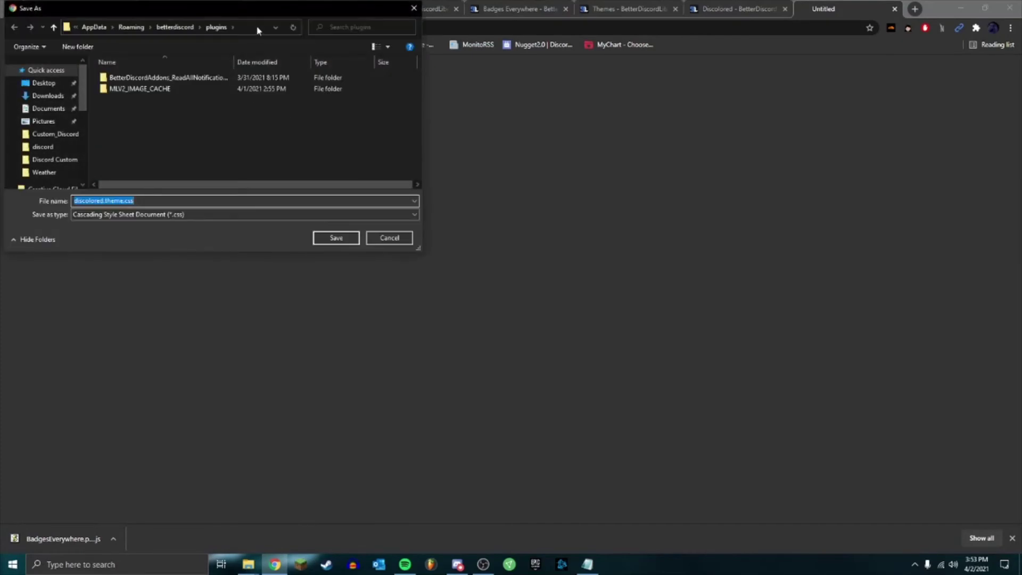
Step: Save the Discolored download as discolored.theme.css in the betterdiscord themes folder
{"action": "left_click", "coordinate": [260, 27]}
{"action": "key", "text": "ctrl+v"}
{"action": "key", "text": "Return"}
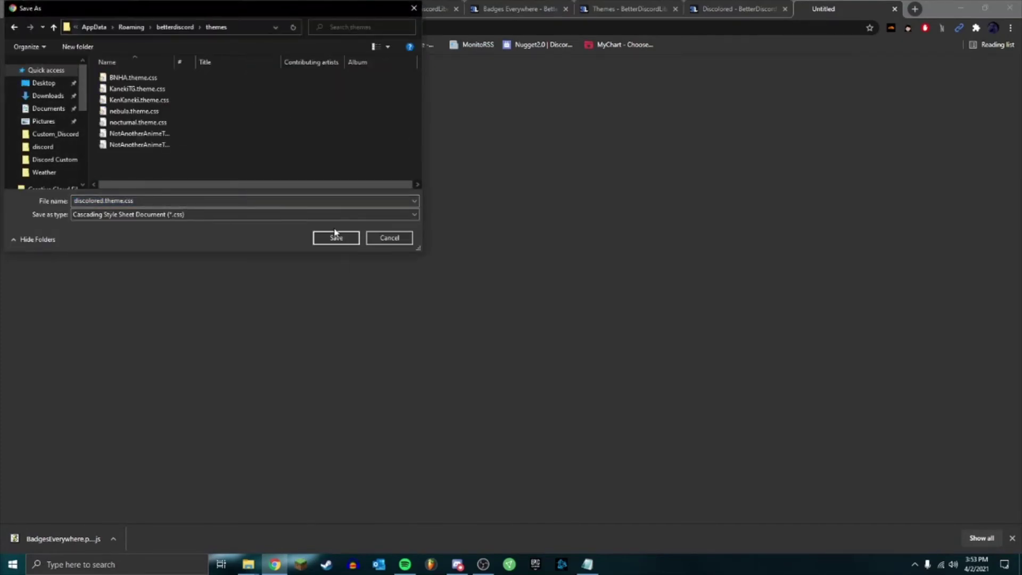
{"action": "left_click", "coordinate": [335, 234]}
Step: Return to Discord, enable the Discolored theme, close the settings, and look through the direct messages list
{"action": "left_click", "coordinate": [458, 564]}
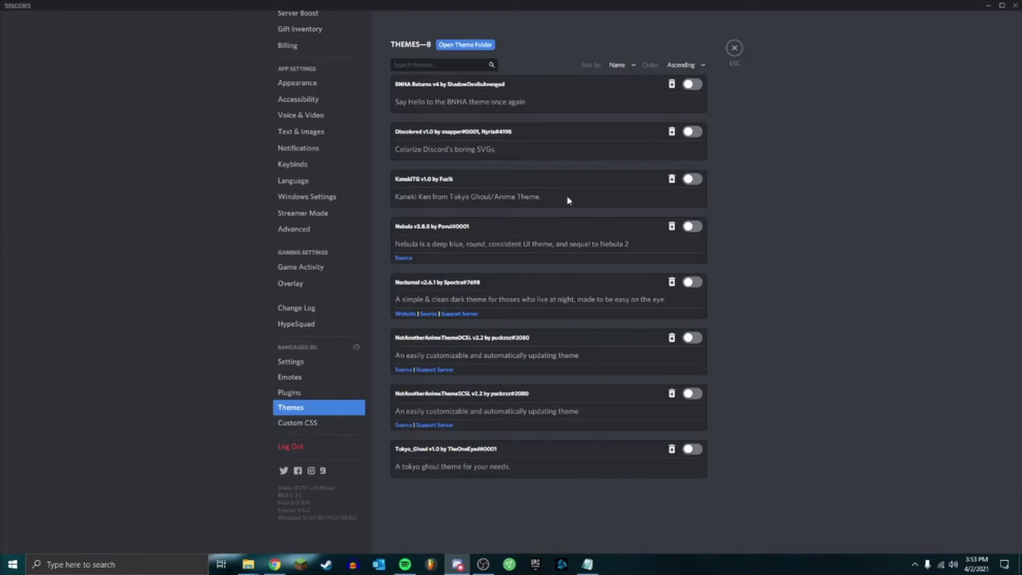
{"action": "left_click", "coordinate": [691, 132]}
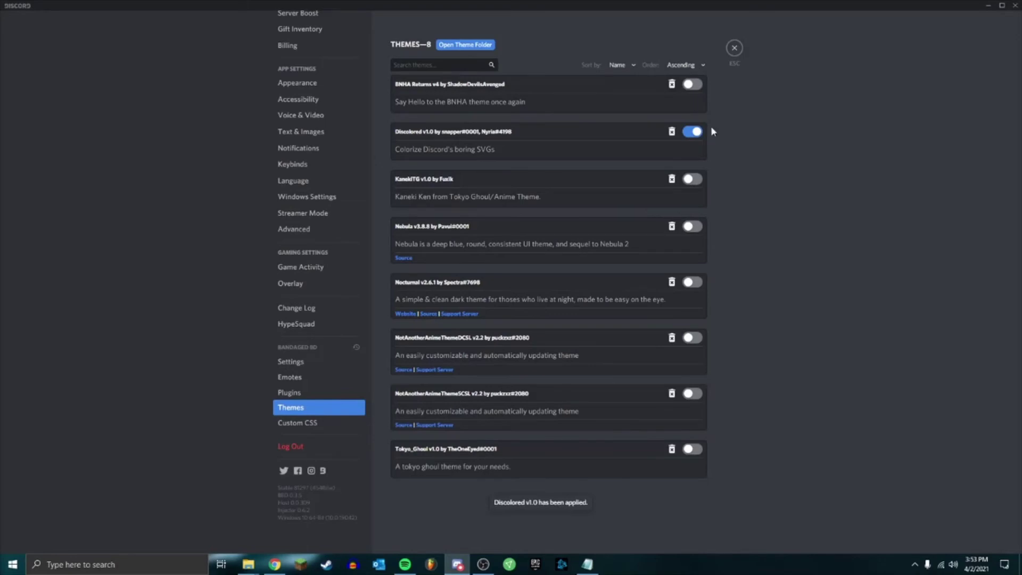
{"action": "left_click", "coordinate": [734, 48]}
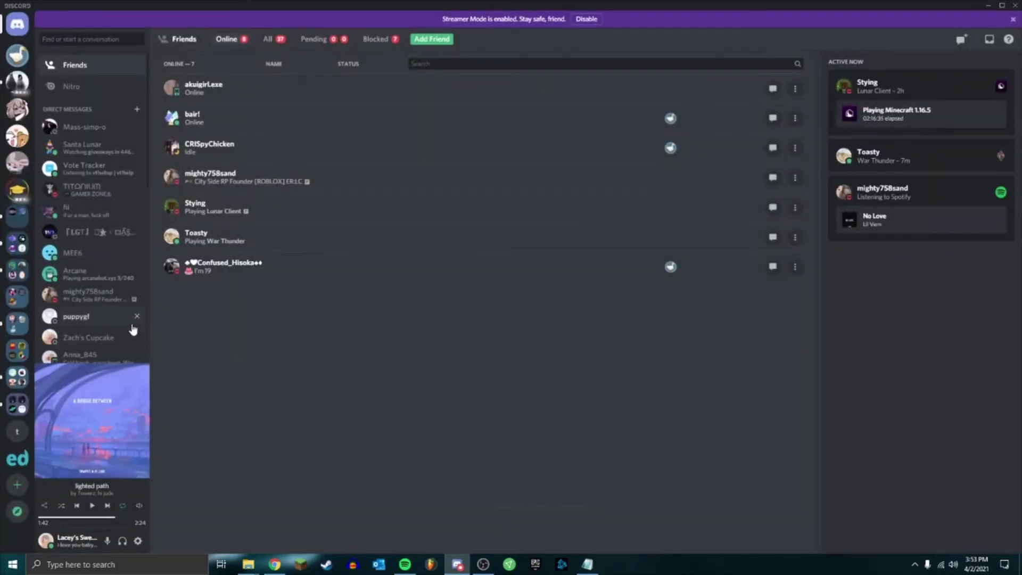
{"action": "scroll", "coordinate": [112, 288], "scroll_direction": "down", "scroll_amount": 3}
{"action": "scroll", "coordinate": [101, 344], "scroll_direction": "up", "scroll_amount": 3}
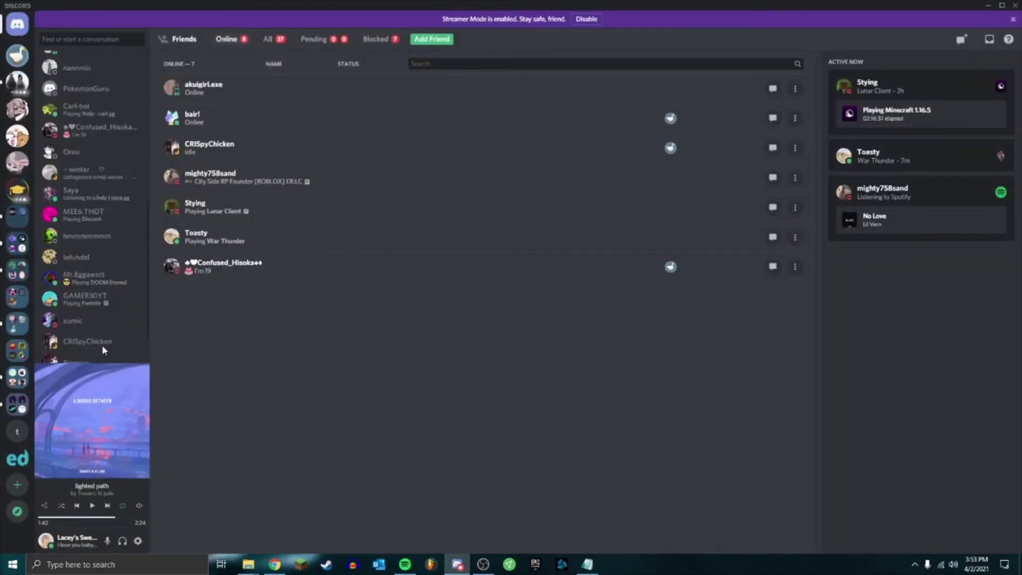
Step: Review the Discolored theme's page and comments in Chrome, close its tab, and glance at Discord's Friends page
{"action": "left_click", "coordinate": [274, 564]}
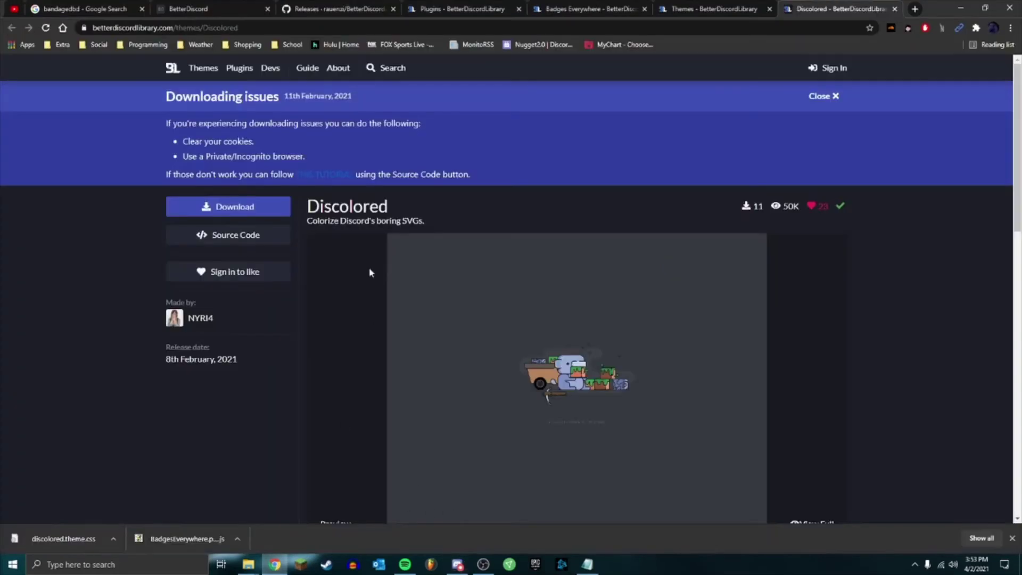
{"action": "scroll", "coordinate": [280, 380], "scroll_direction": "down", "scroll_amount": 4}
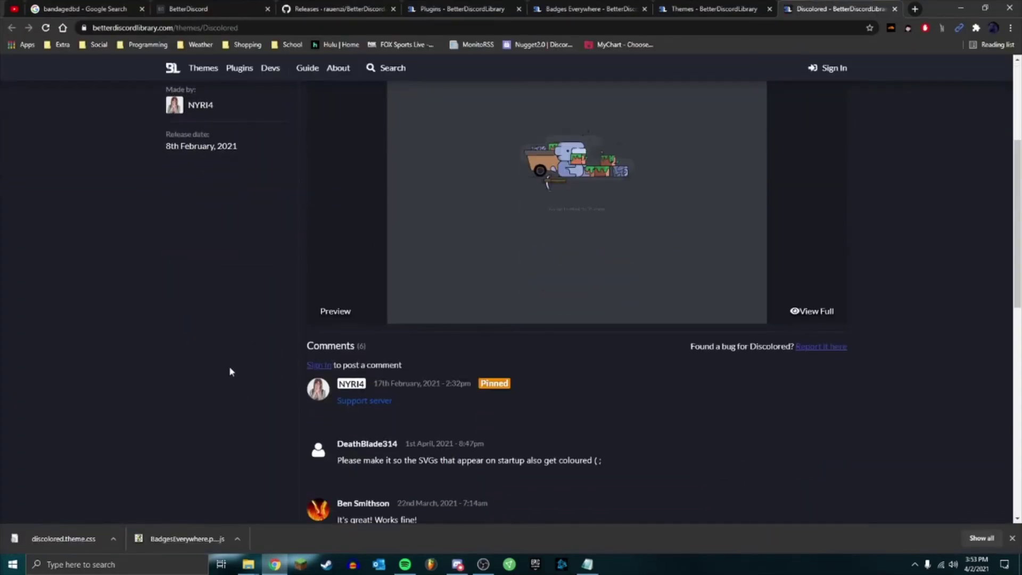
{"action": "scroll", "coordinate": [230, 371], "scroll_direction": "down", "scroll_amount": 3}
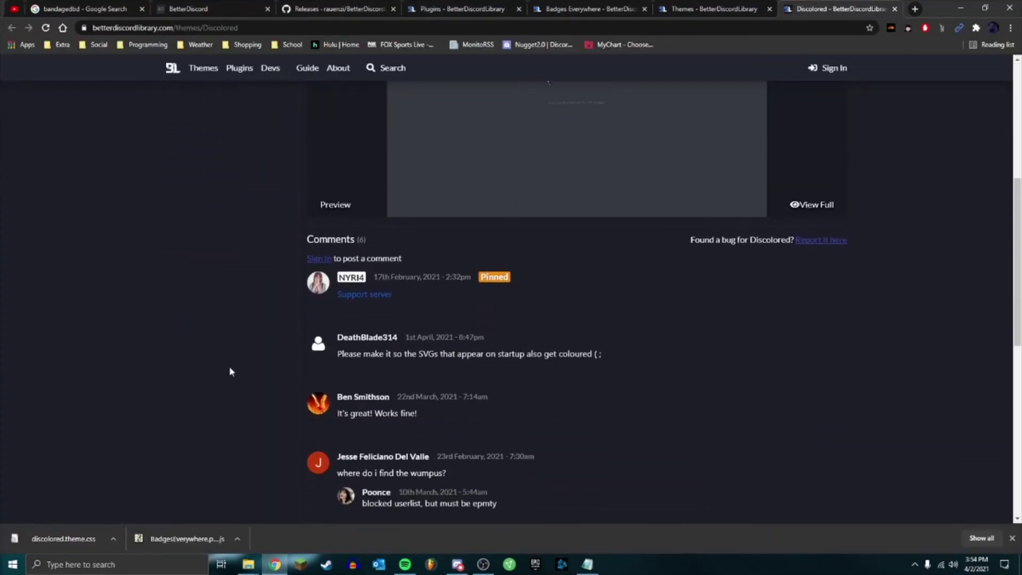
{"action": "scroll", "coordinate": [230, 371], "scroll_direction": "up", "scroll_amount": 10}
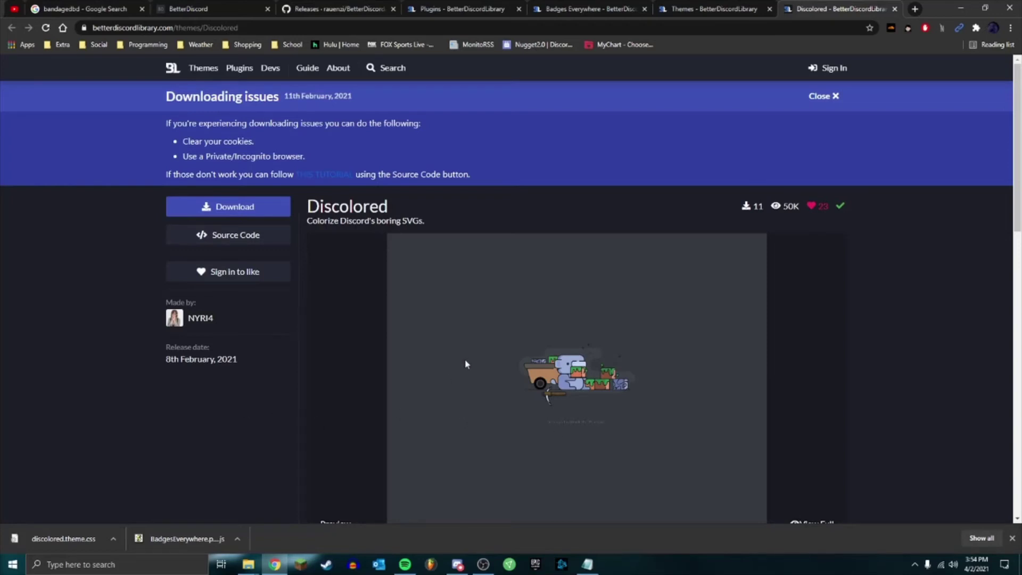
{"action": "left_click", "coordinate": [896, 9]}
{"action": "left_click", "coordinate": [457, 564]}
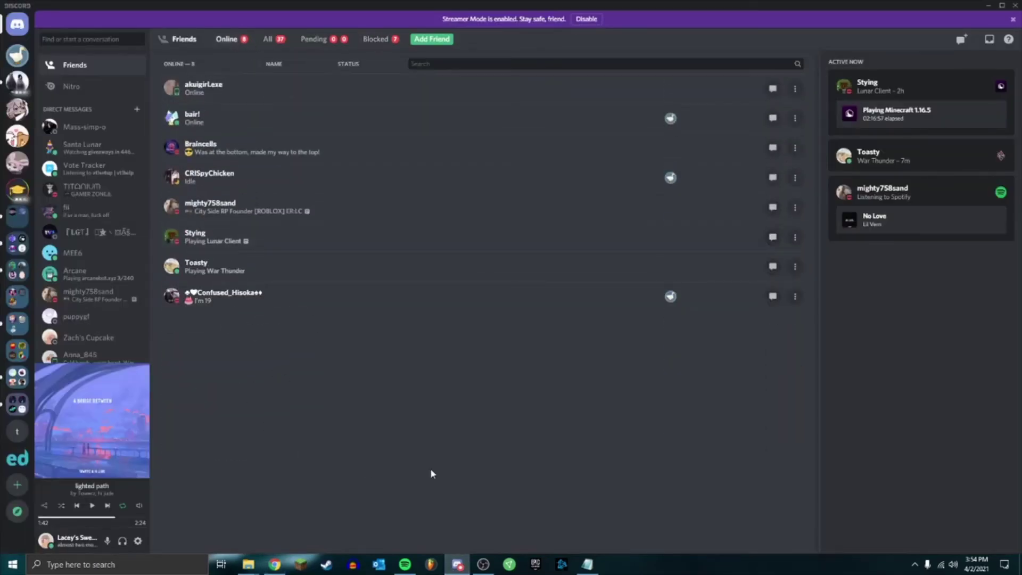
{"action": "left_click", "coordinate": [457, 563]}
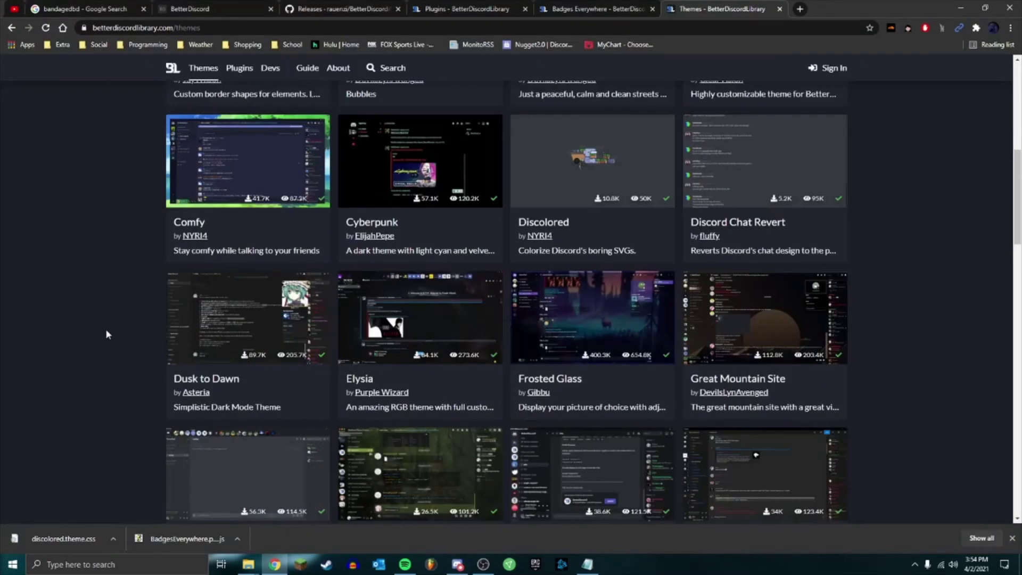
Step: Browse the library's themes list and bring up the link options for the Horizontal Server List theme
{"action": "scroll", "coordinate": [106, 333], "scroll_direction": "down", "scroll_amount": 4}
{"action": "scroll", "coordinate": [105, 327], "scroll_direction": "down", "scroll_amount": 2}
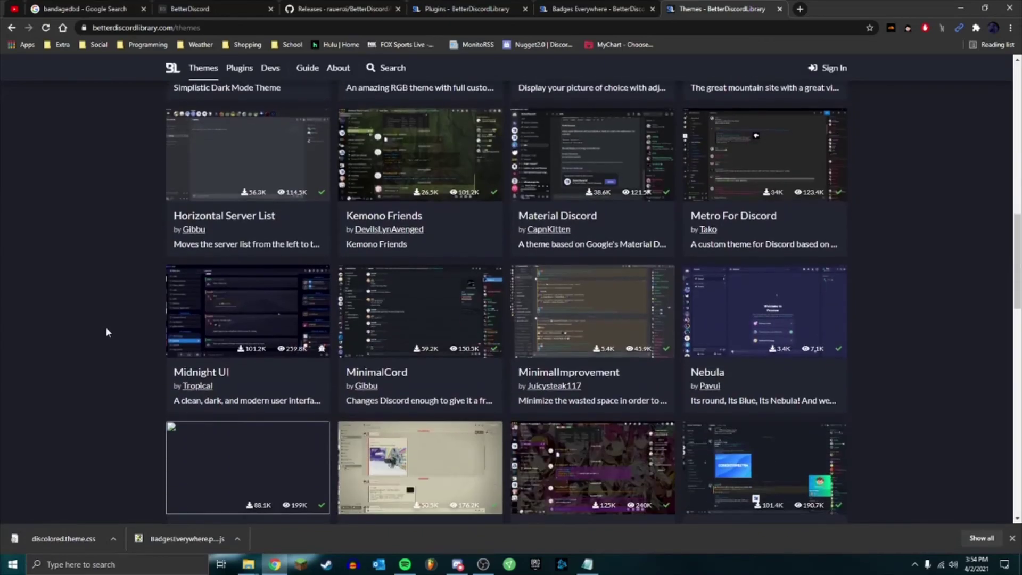
{"action": "right_click", "coordinate": [209, 156]}
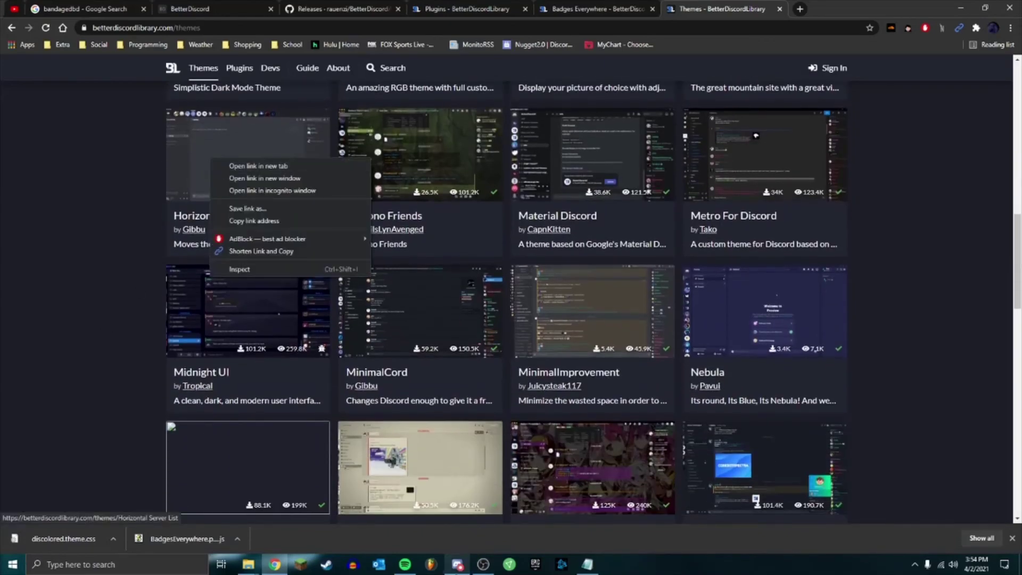
Step: Switch to Discord and open the BandagedBD theme settings
{"action": "left_click", "coordinate": [457, 563]}
{"action": "left_click", "coordinate": [139, 541]}
{"action": "scroll", "coordinate": [326, 399], "scroll_direction": "down", "scroll_amount": 3}
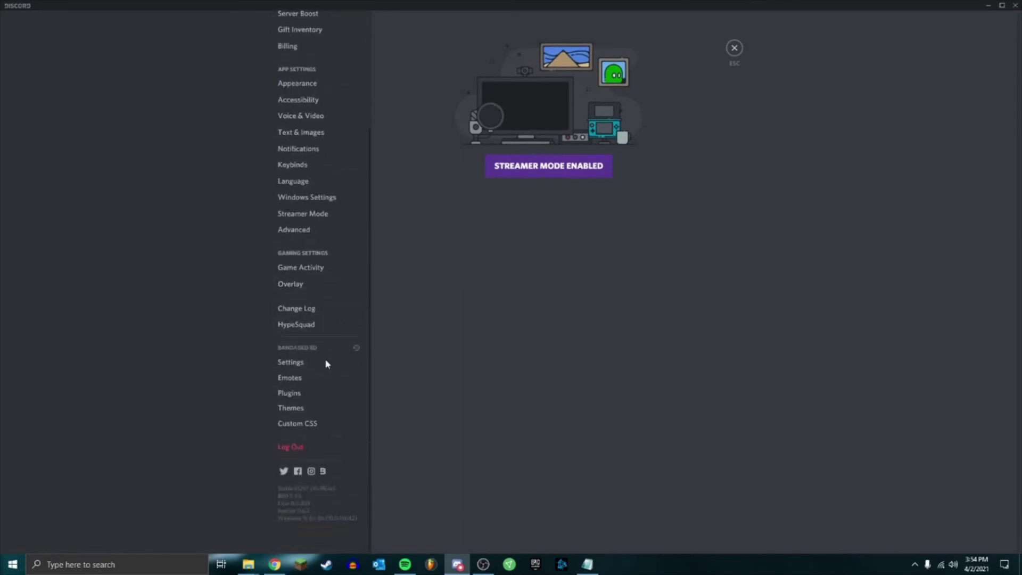
{"action": "left_click", "coordinate": [320, 408]}
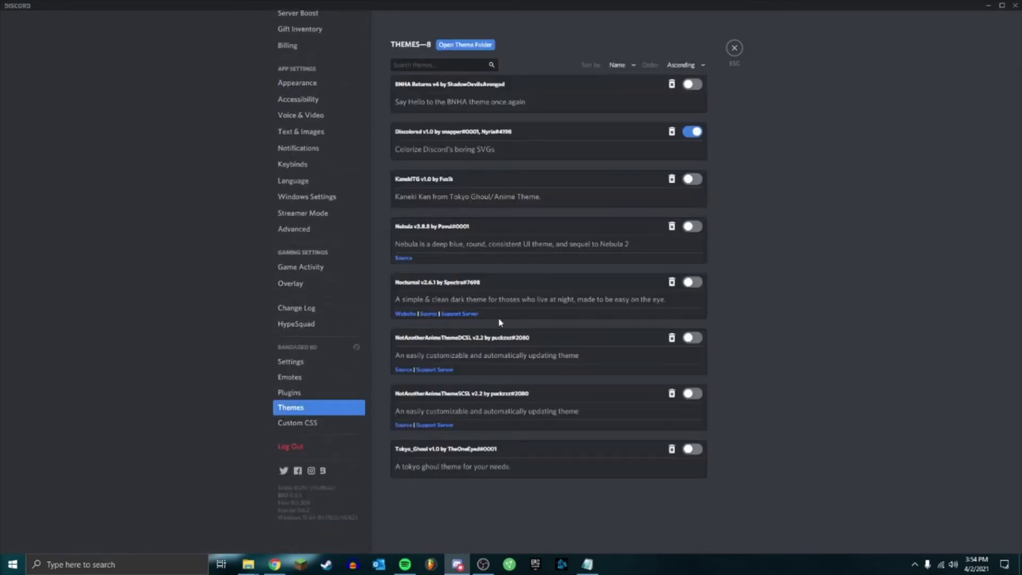
Step: Return to Chrome, open the Horizontal Server List theme's page, and save its download in the betterdiscord themes folder
{"action": "left_click", "coordinate": [457, 564]}
{"action": "left_click", "coordinate": [251, 204]}
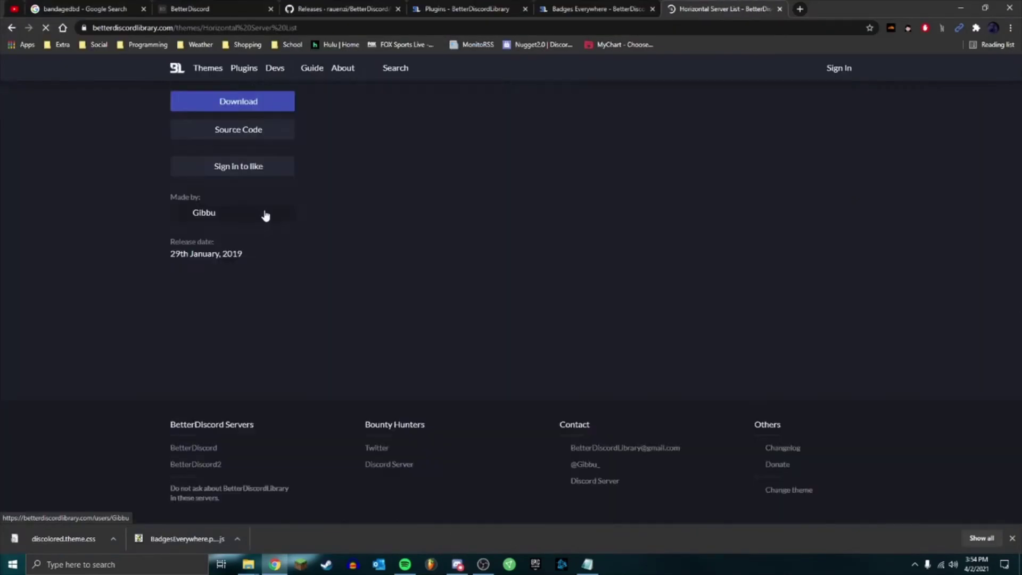
{"action": "left_click", "coordinate": [265, 213]}
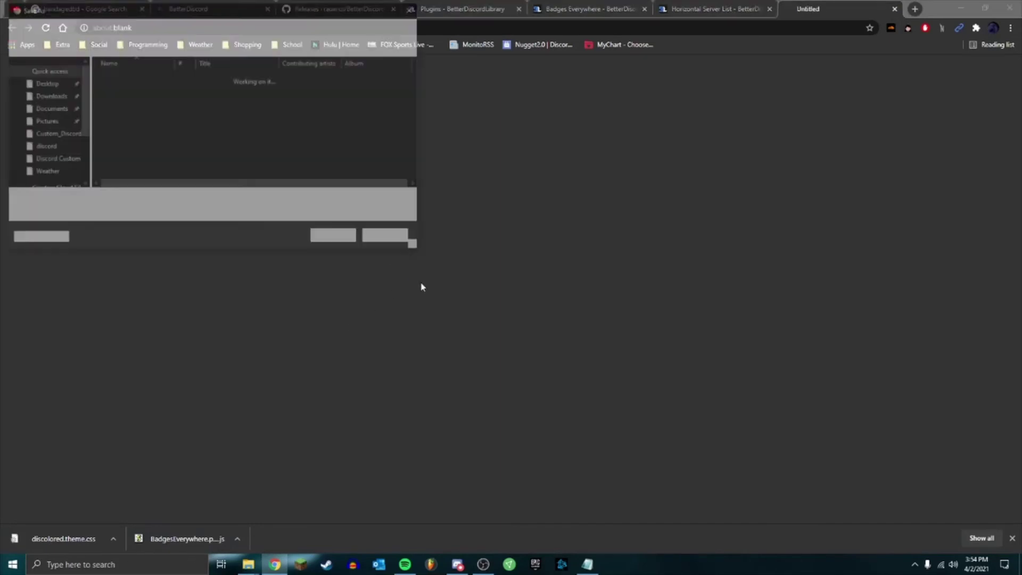
{"action": "left_click", "coordinate": [345, 239]}
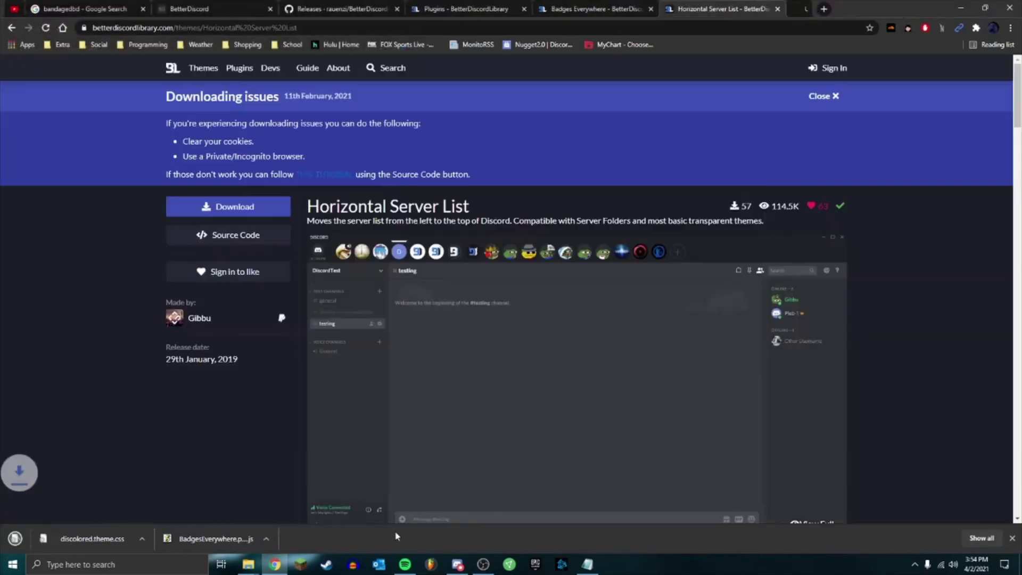
Step: Return to Discord's theme list, enable the Horizontal Server List theme, and close the settings
{"action": "left_click", "coordinate": [457, 564]}
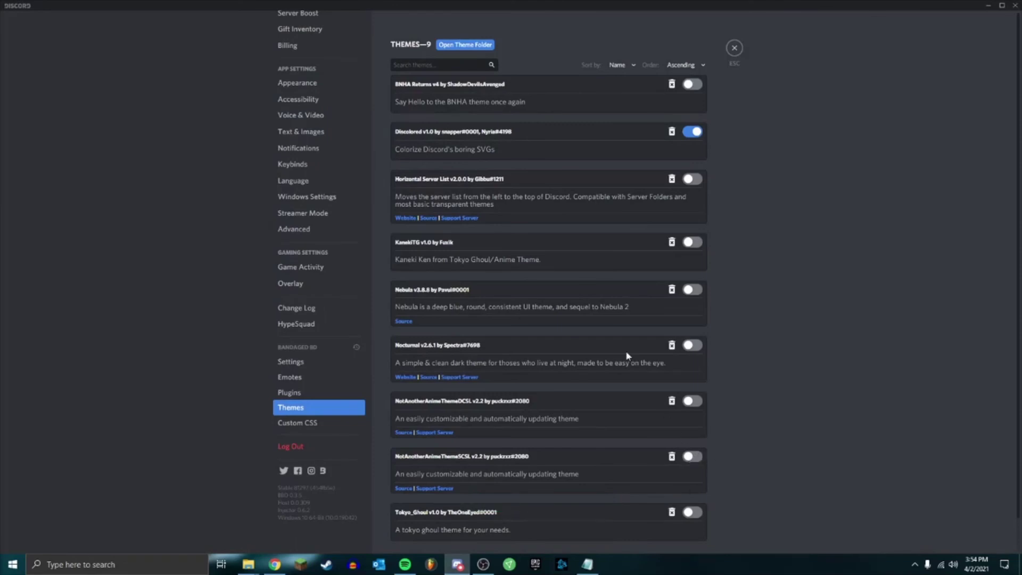
{"action": "left_click", "coordinate": [693, 179]}
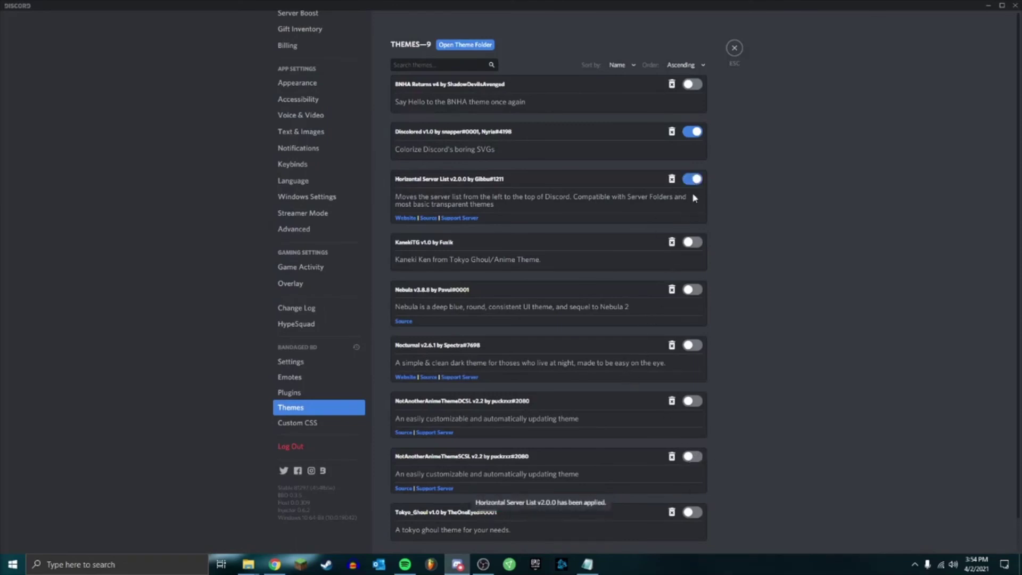
{"action": "left_click", "coordinate": [734, 48]}
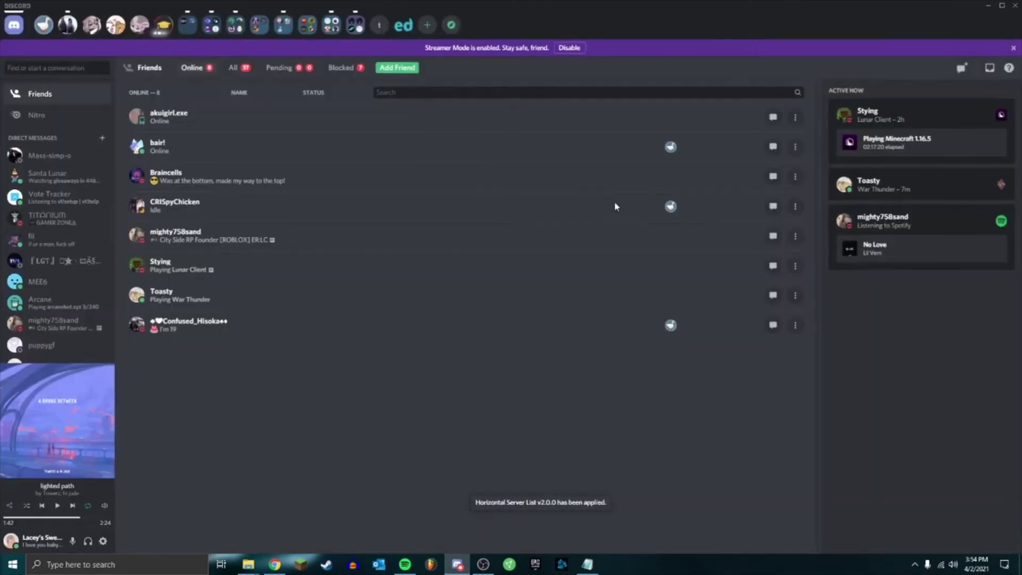
Step: Dismiss the Streamer Mode notice and collapse the large album art in the music player
{"action": "left_click", "coordinate": [1013, 47]}
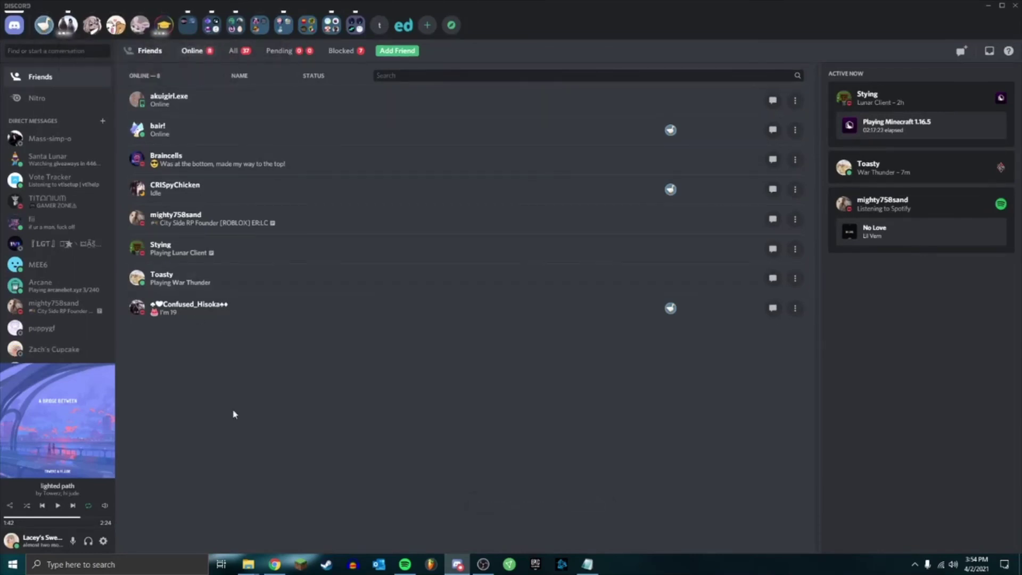
{"action": "left_click", "coordinate": [101, 382]}
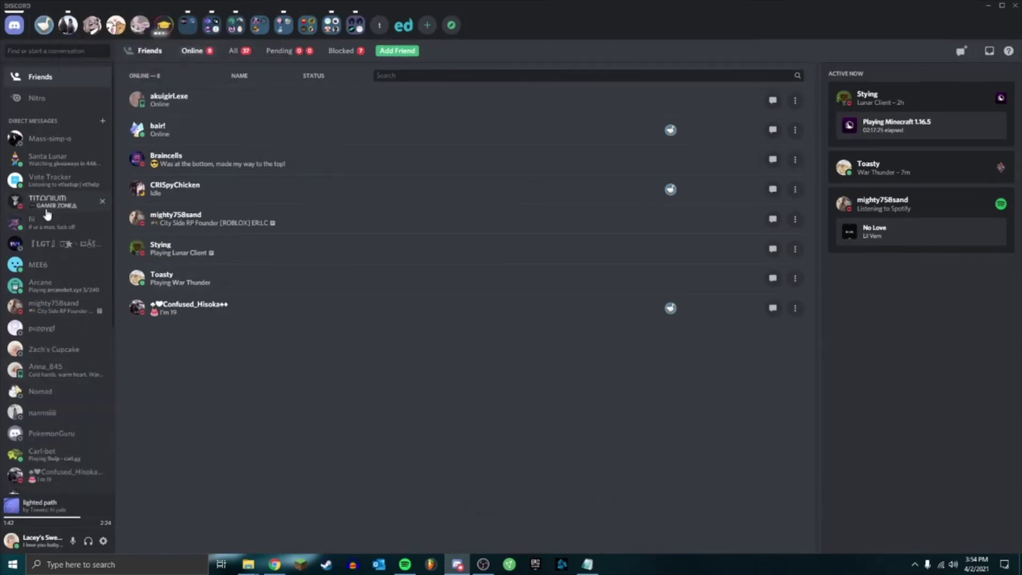
Step: Disable the Horizontal Server List and Discolored themes in the BandagedBD theme settings and close the settings
{"action": "left_click", "coordinate": [103, 546]}
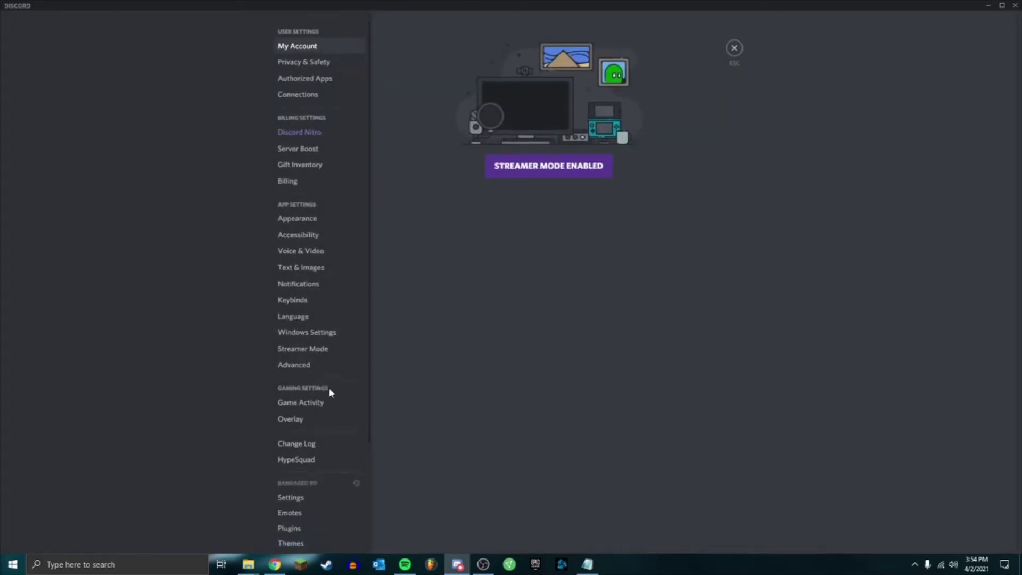
{"action": "scroll", "coordinate": [328, 388], "scroll_direction": "down", "scroll_amount": 5}
{"action": "left_click", "coordinate": [318, 408]}
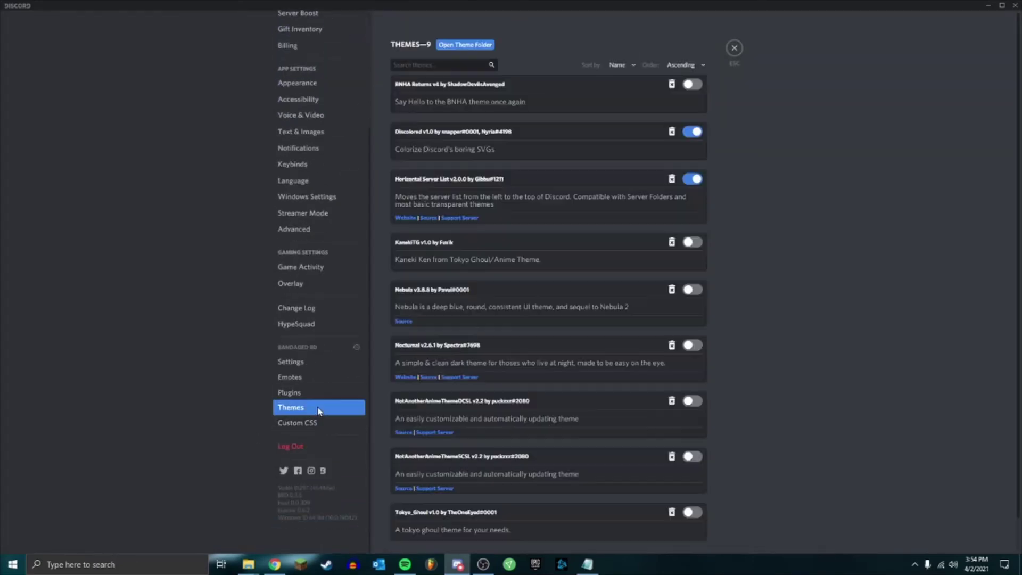
{"action": "left_click", "coordinate": [694, 180]}
{"action": "left_click", "coordinate": [693, 132]}
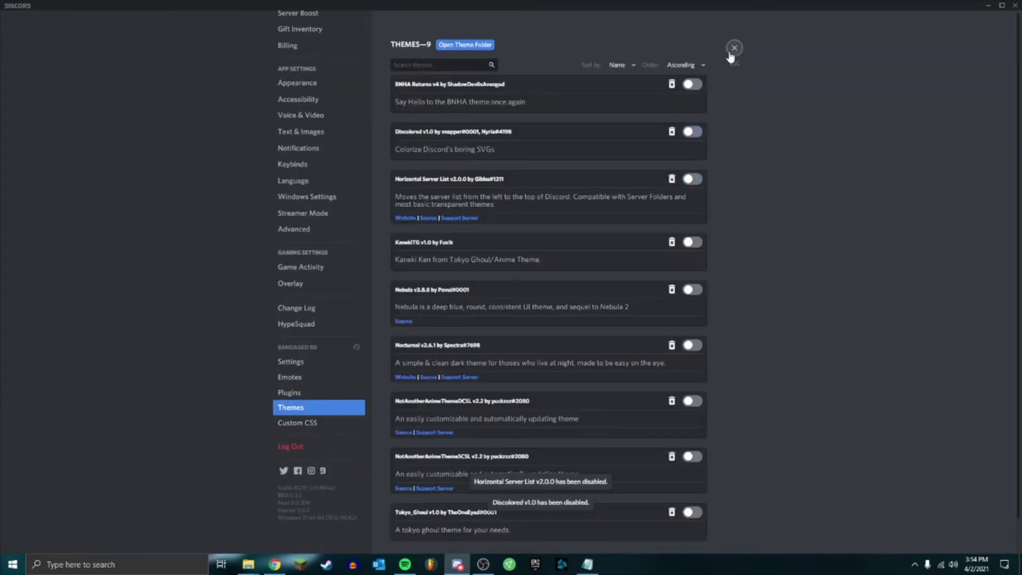
{"action": "key", "text": "Escape"}
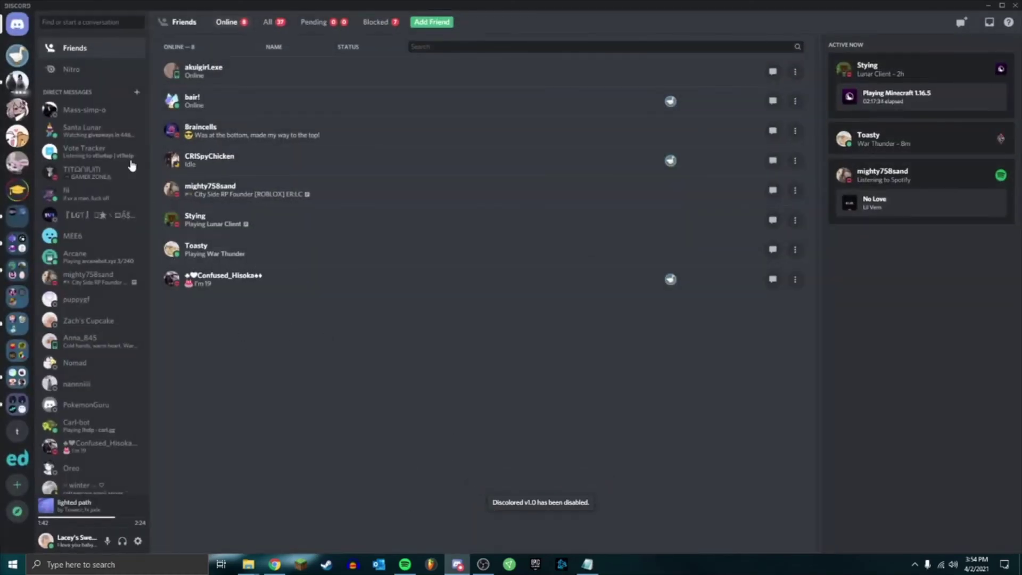
Step: Open The Nest server and look through its information and public channels and the channel list
{"action": "left_click", "coordinate": [18, 55]}
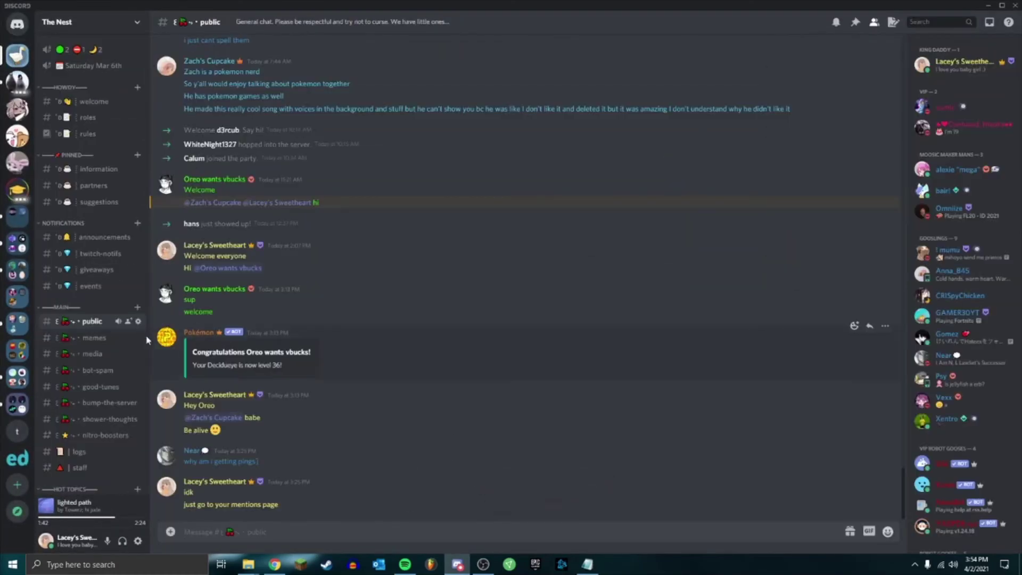
{"action": "left_click", "coordinate": [114, 169]}
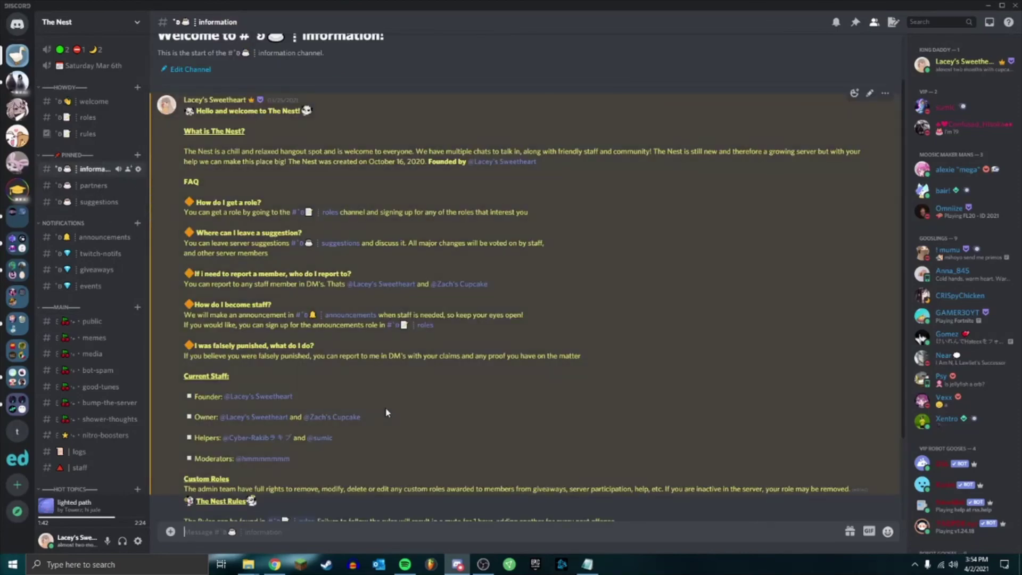
{"action": "scroll", "coordinate": [89, 325], "scroll_direction": "down", "scroll_amount": 3}
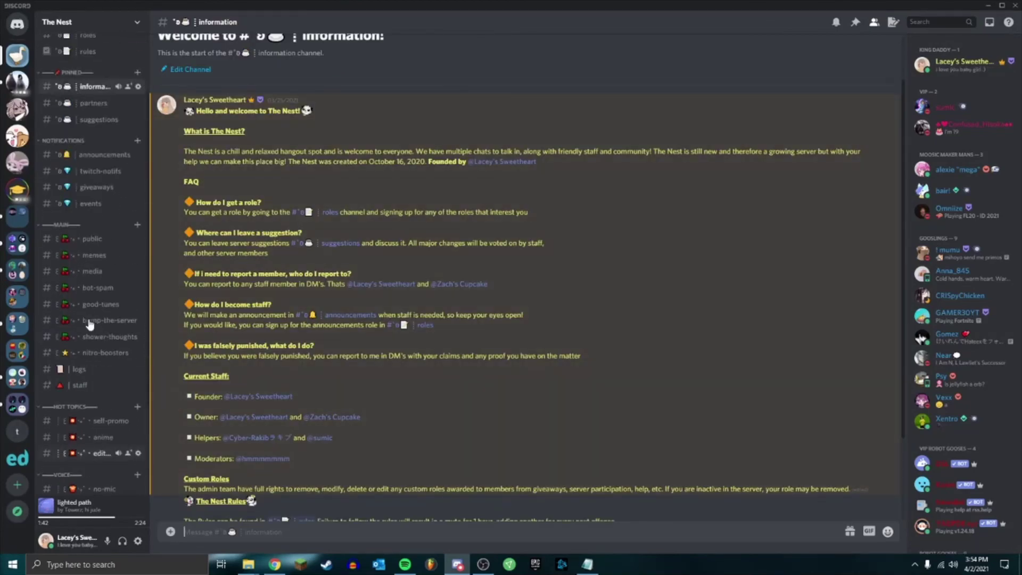
{"action": "scroll", "coordinate": [89, 324], "scroll_direction": "up", "scroll_amount": 3}
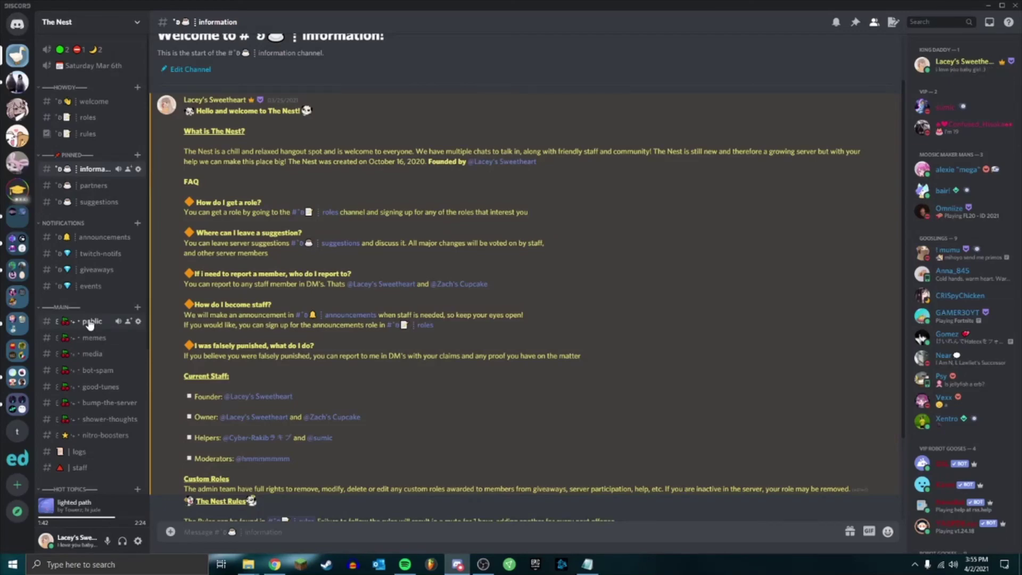
{"action": "left_click", "coordinate": [89, 321]}
{"action": "scroll", "coordinate": [102, 398], "scroll_direction": "down", "scroll_amount": 8}
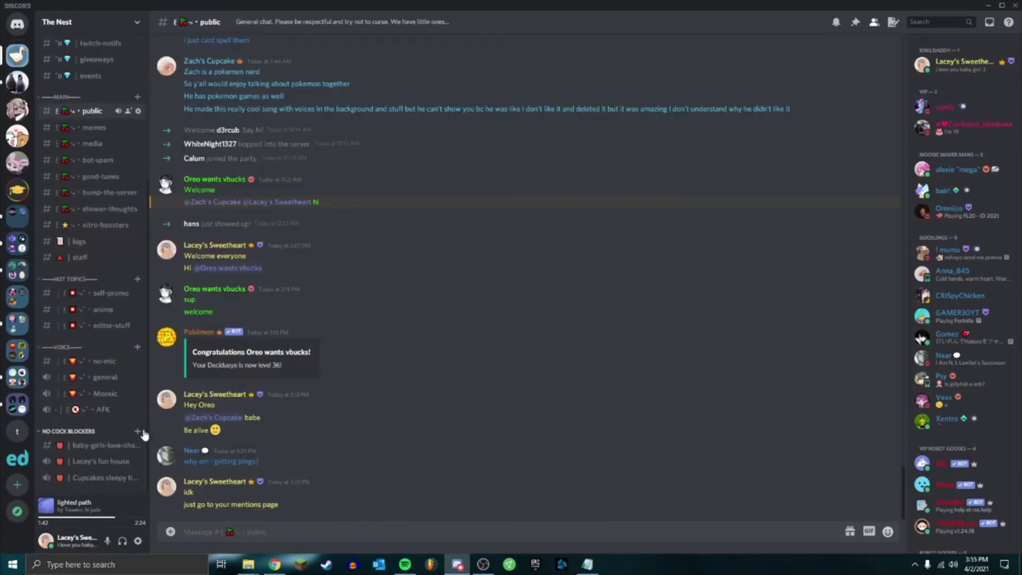
{"action": "scroll", "coordinate": [143, 434], "scroll_direction": "up", "scroll_amount": 8}
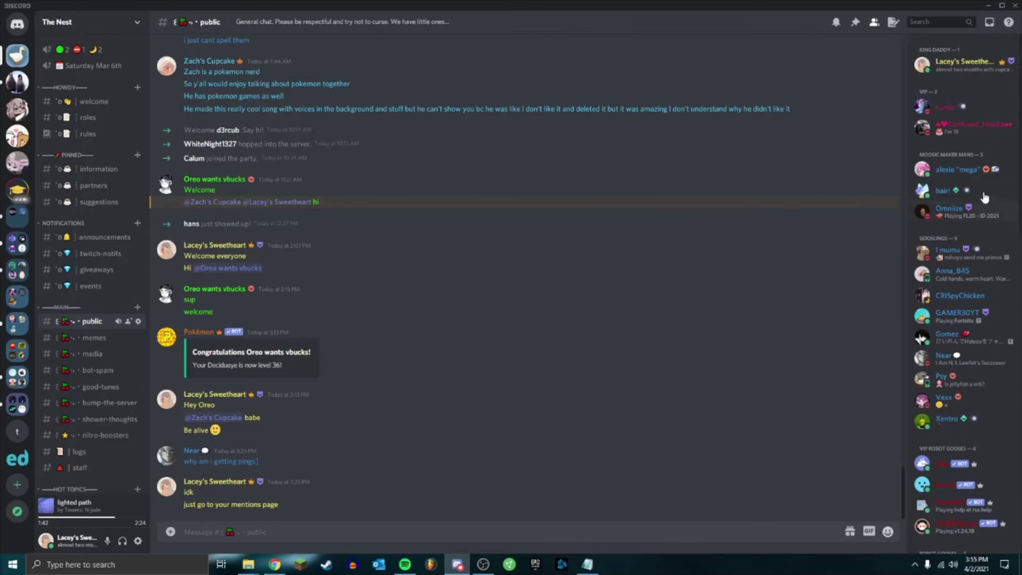